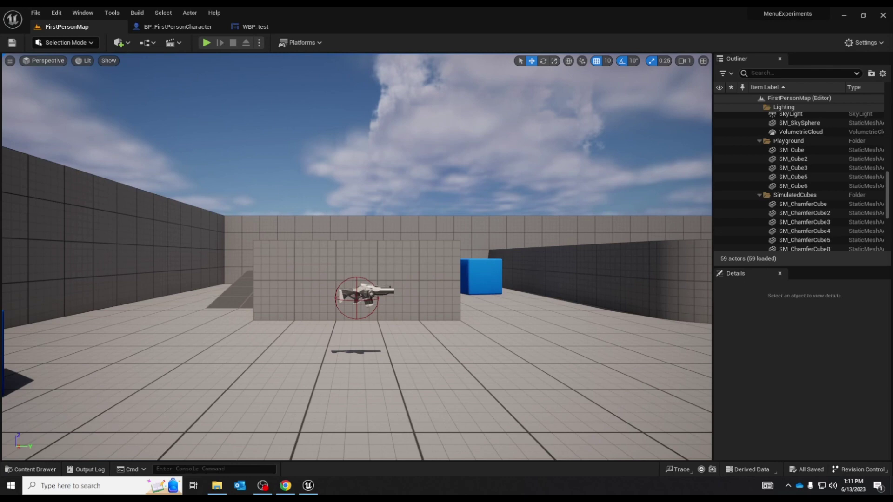
Play the level in the editor and open the in-game options menu with key 1.
{"action": "left_click", "coordinate": [613, 106]}
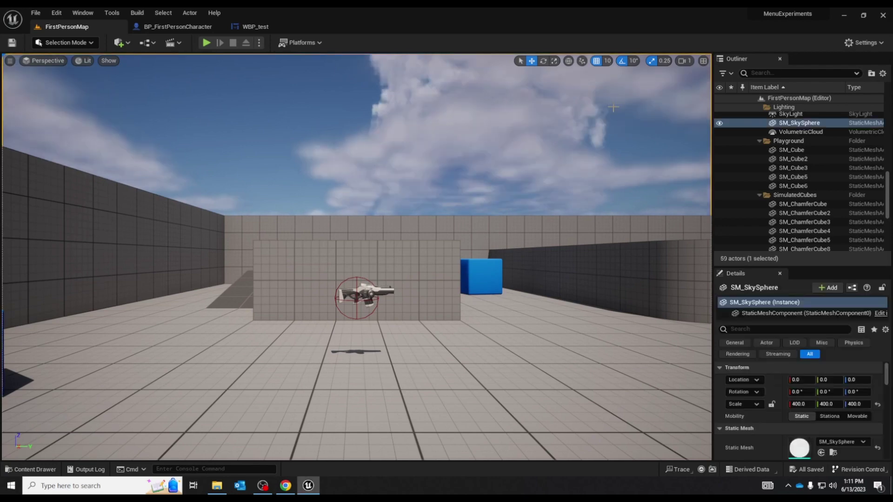
{"action": "key", "text": "f"}
{"action": "key", "text": "alt+p"}
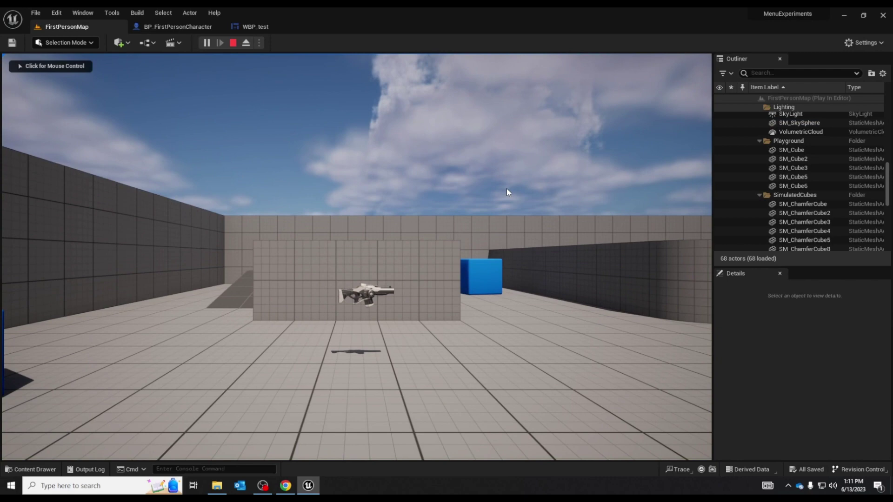
{"action": "left_click", "coordinate": [506, 189]}
{"action": "key", "text": "1"}
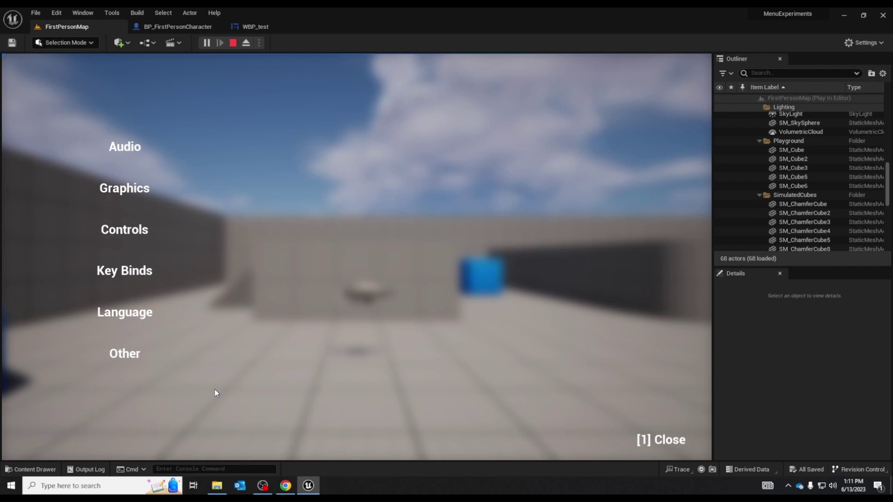
Cycle the menu through the Graphics, Controls, Key Binds, Language and Other pages.
{"action": "left_click", "coordinate": [137, 197]}
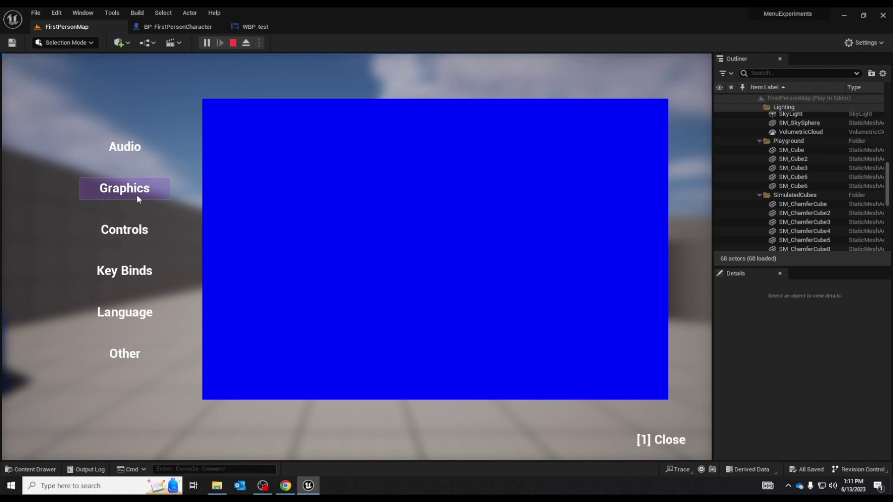
{"action": "left_click", "coordinate": [147, 230]}
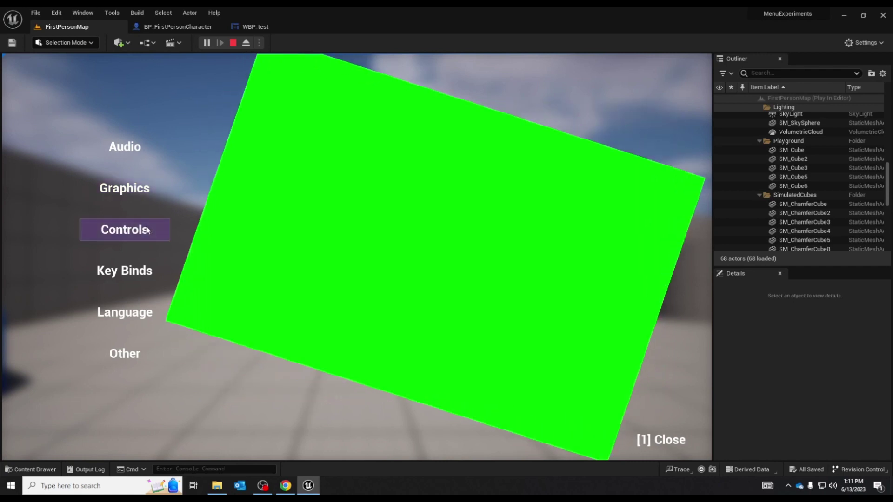
{"action": "left_click", "coordinate": [152, 263]}
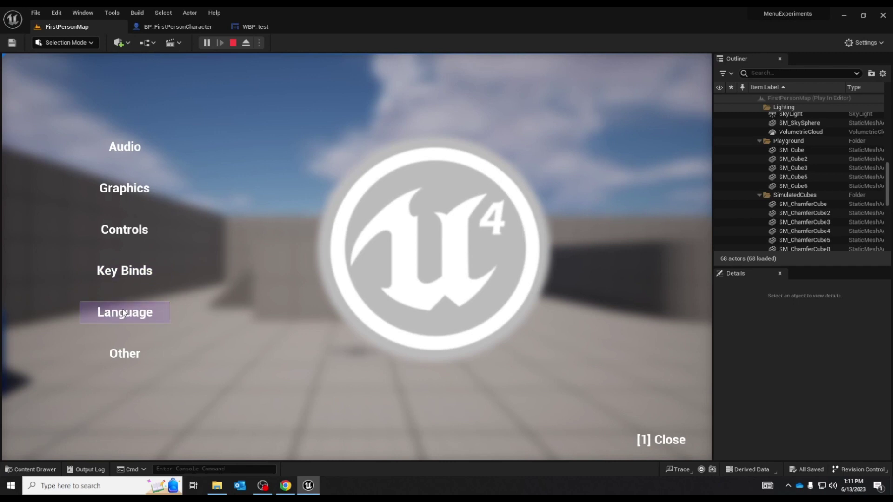
{"action": "left_click", "coordinate": [116, 272]}
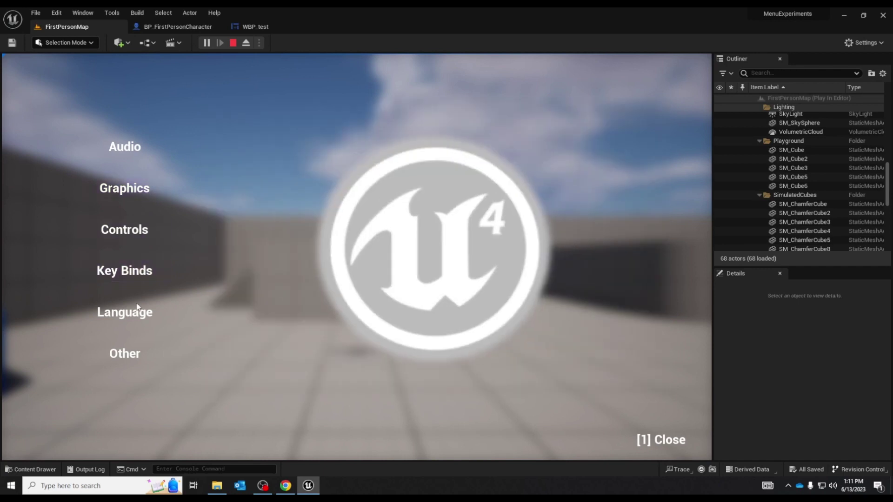
{"action": "left_click", "coordinate": [124, 312]}
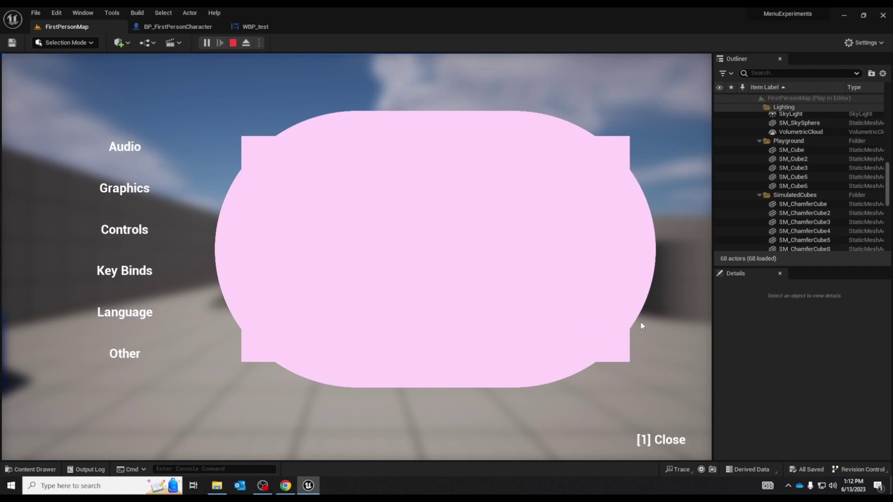
{"action": "left_click", "coordinate": [121, 189]}
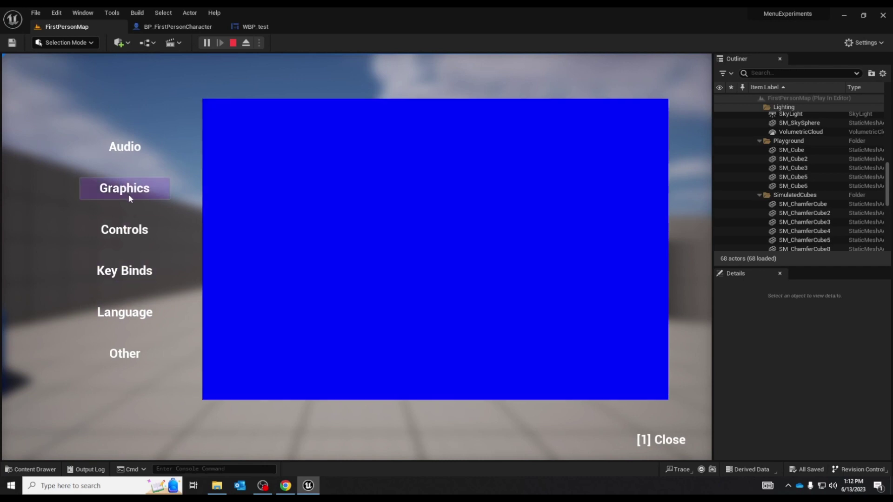
{"action": "left_click", "coordinate": [121, 362]}
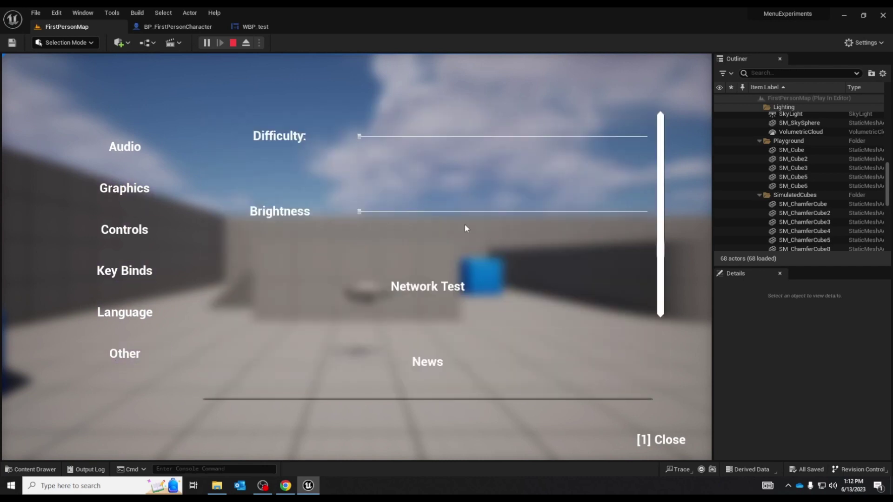
Raise the Difficulty slider on the Other page, then close the options menu.
{"action": "scroll", "coordinate": [422, 248], "scroll_direction": "down", "scroll_amount": 1}
{"action": "scroll", "coordinate": [422, 248], "scroll_direction": "down", "scroll_amount": 1}
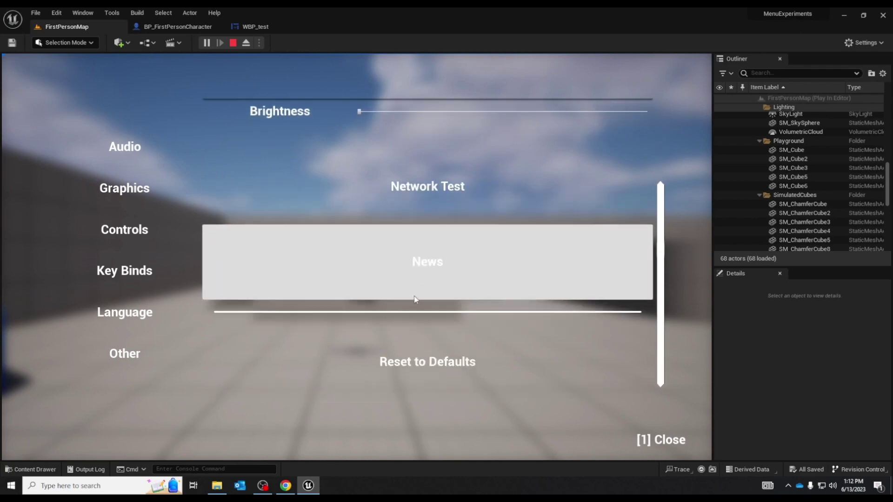
{"action": "scroll", "coordinate": [465, 209], "scroll_direction": "up", "scroll_amount": 2}
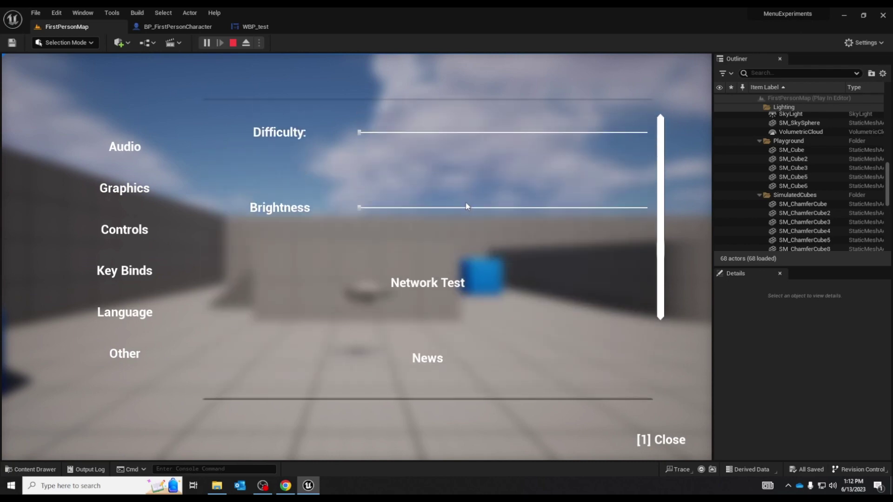
{"action": "left_click_drag", "start_coordinate": [359, 133], "coordinate": [612, 137]}
{"action": "key", "text": "1"}
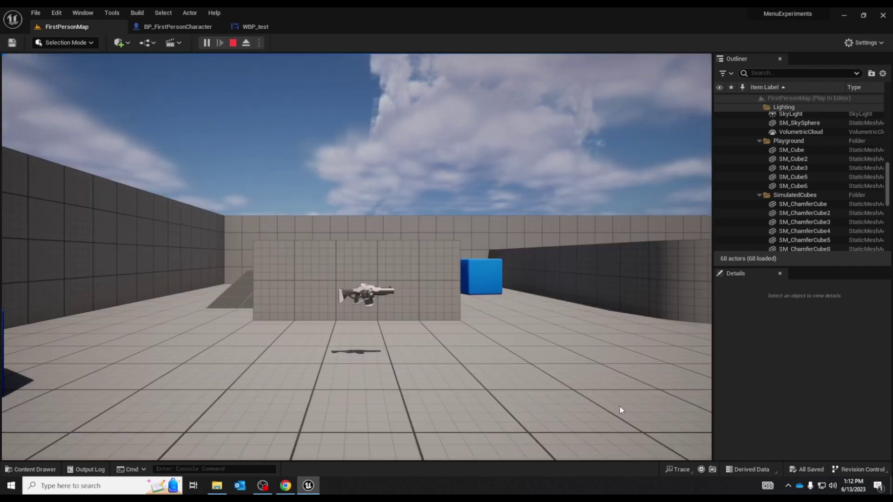
Stop play and expand the Vertical Box and its first three size boxes in the Hierarchy.
{"action": "key", "text": "Escape"}
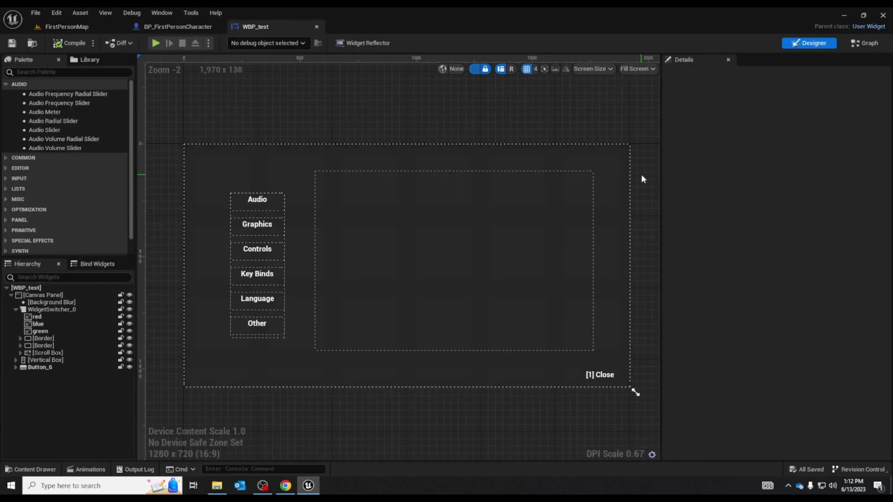
{"action": "left_click", "coordinate": [16, 309]}
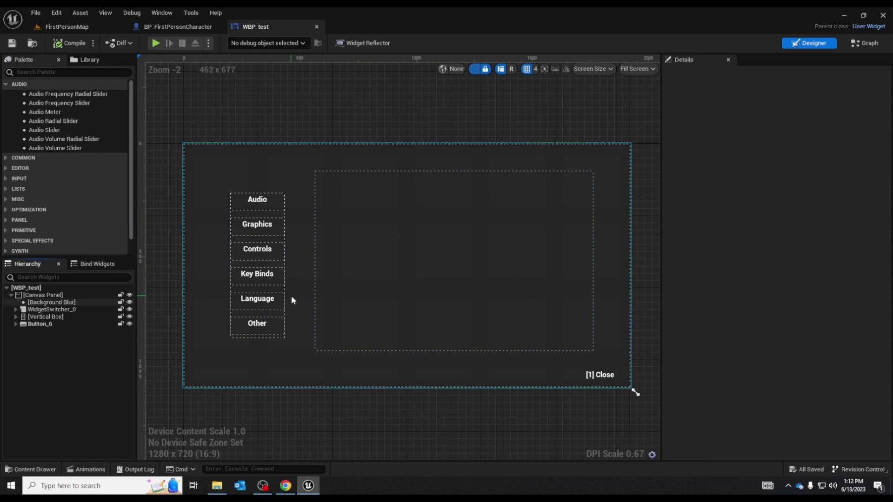
{"action": "left_click", "coordinate": [16, 317]}
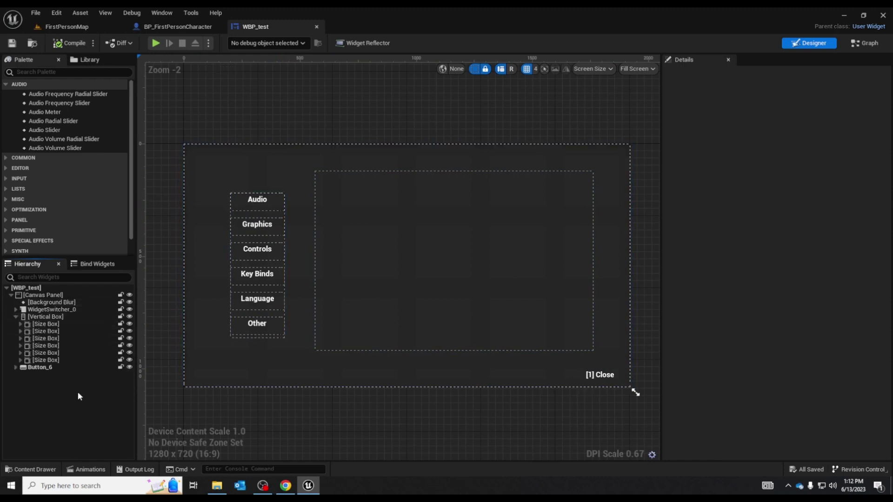
{"action": "left_click", "coordinate": [20, 324]}
{"action": "left_click", "coordinate": [20, 339]}
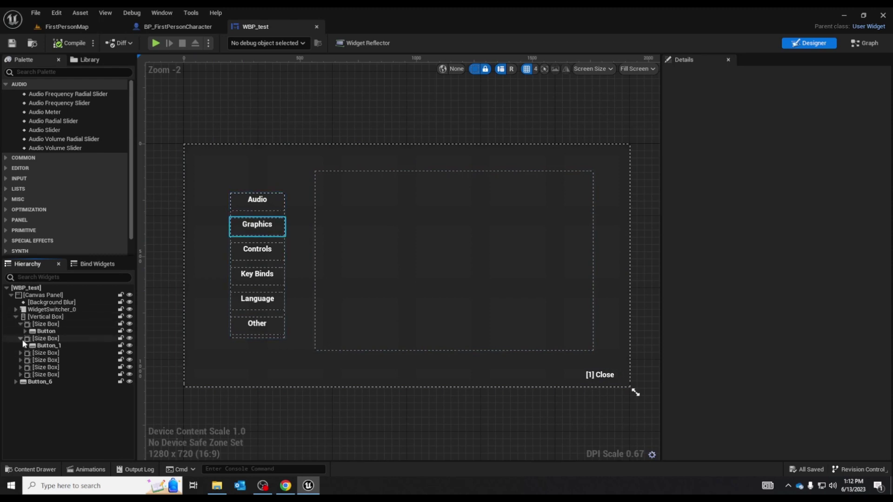
{"action": "left_click", "coordinate": [21, 353]}
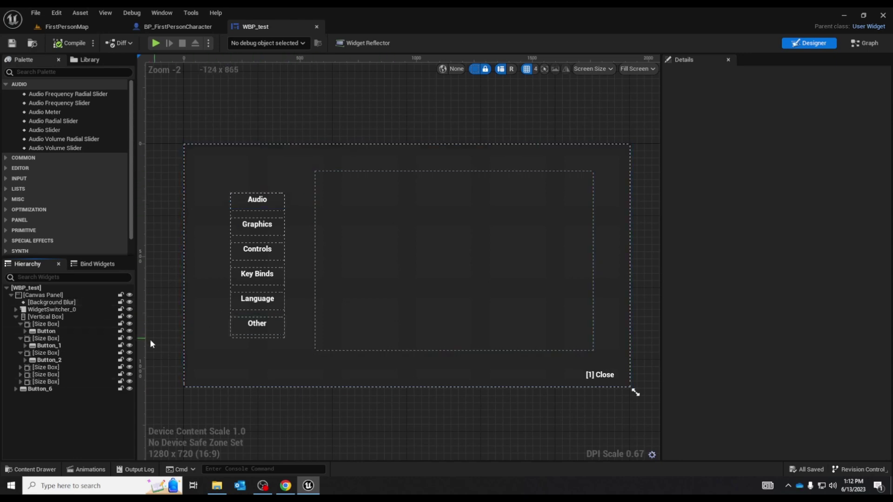
Toggle the Audio size box's Height Override and undo a drag so it stays 80.
{"action": "left_click", "coordinate": [60, 325]}
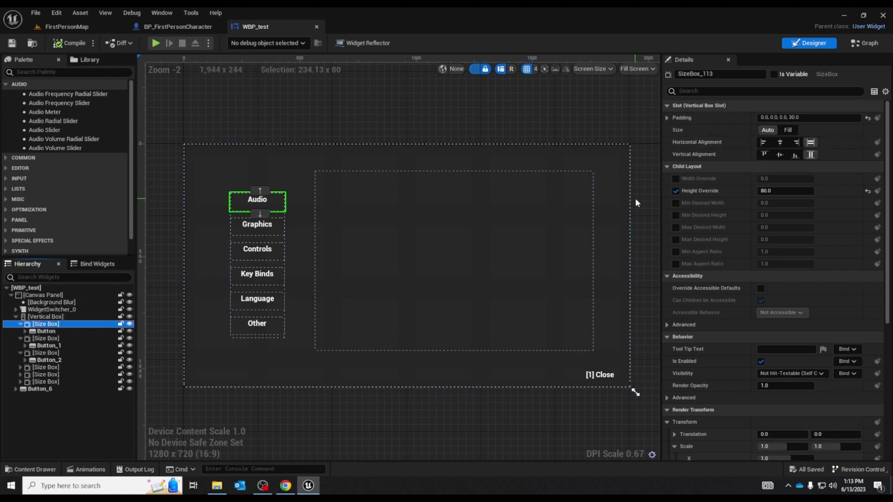
{"action": "left_click", "coordinate": [677, 191]}
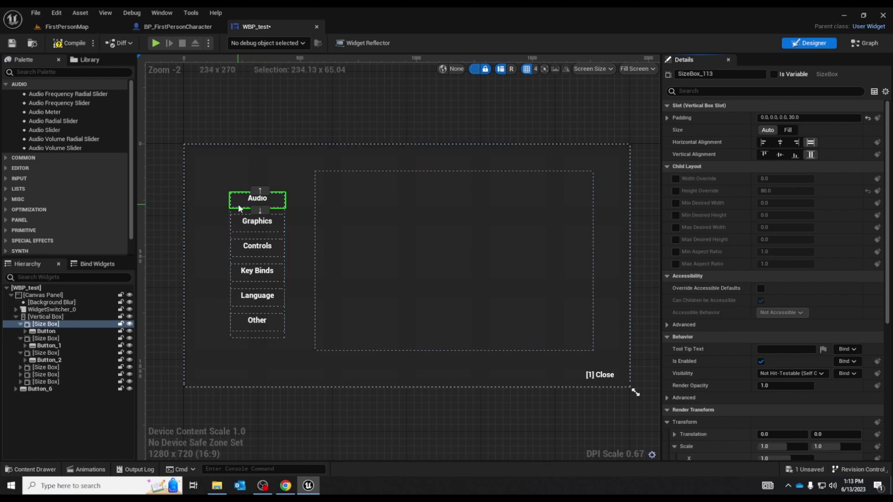
{"action": "left_click", "coordinate": [676, 191]}
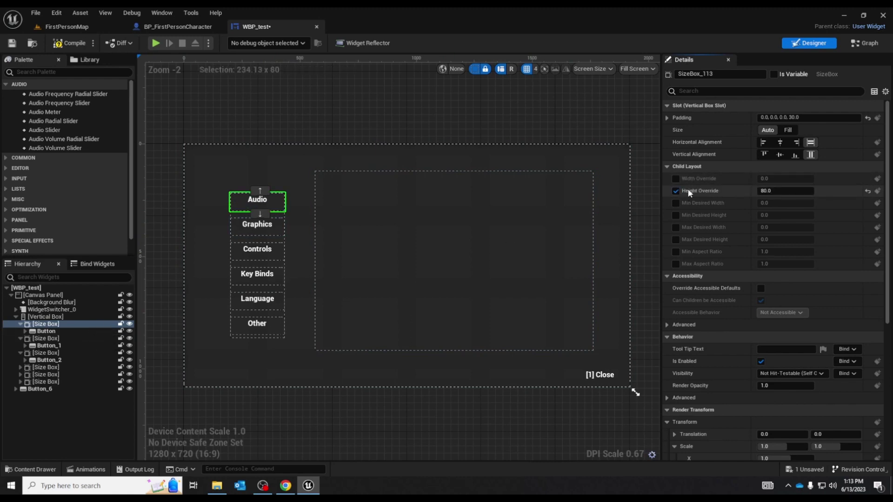
{"action": "left_click_drag", "start_coordinate": [786, 191], "coordinate": [853, 191]}
{"action": "key", "text": "ctrl+z"}
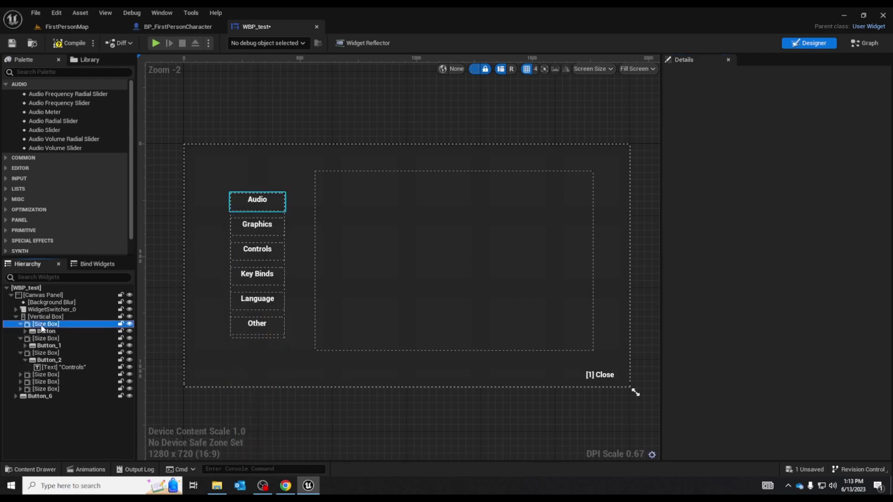
{"action": "left_click", "coordinate": [40, 325]}
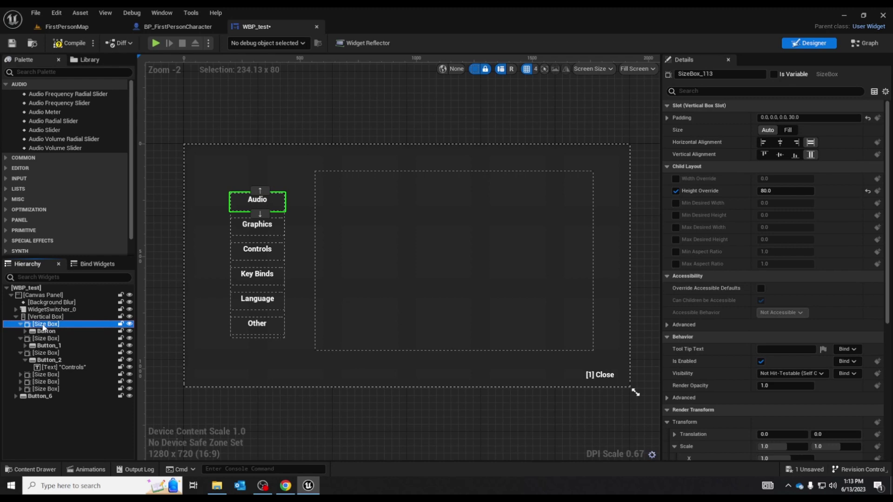
Expand WidgetSwitcher_0 and preview its red, blue and green image pages.
{"action": "left_click", "coordinate": [16, 317]}
{"action": "left_click", "coordinate": [51, 309]}
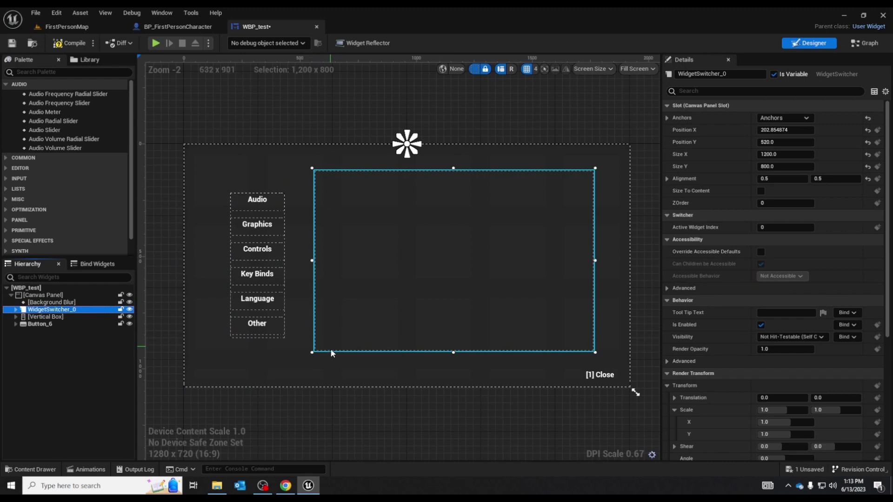
{"action": "left_click", "coordinate": [16, 310]}
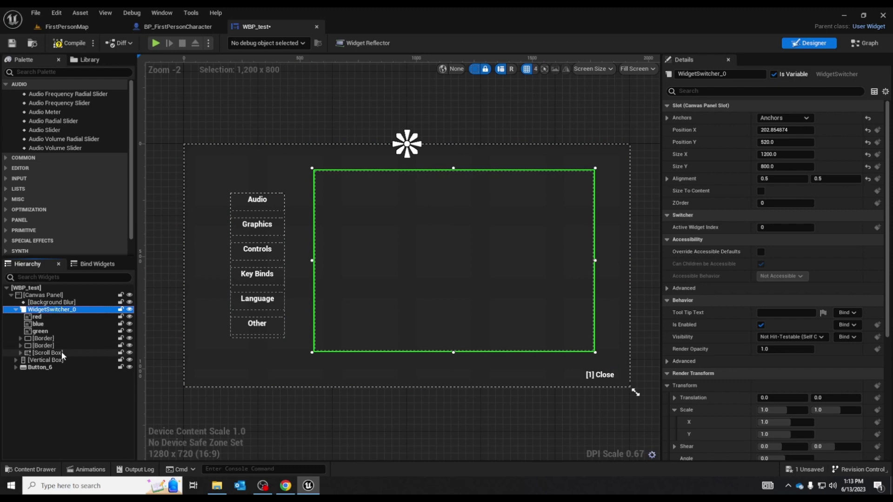
{"action": "left_click", "coordinate": [53, 318]}
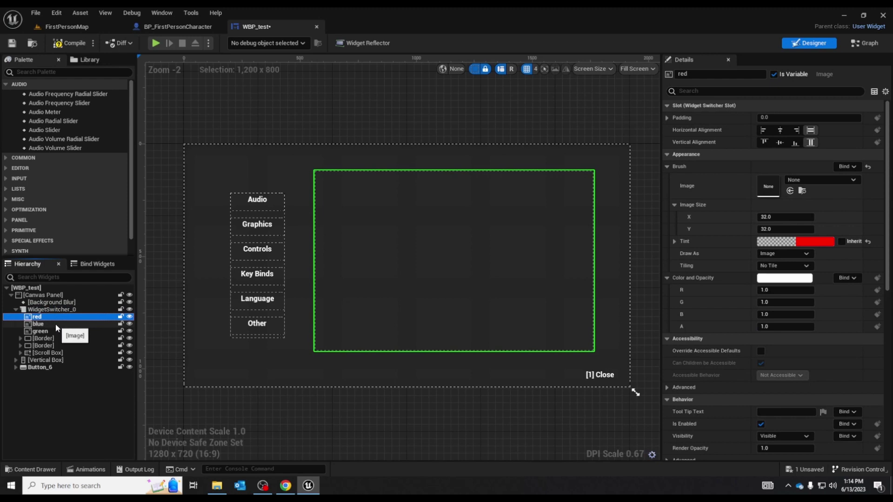
{"action": "left_click", "coordinate": [55, 324]}
{"action": "left_click", "coordinate": [56, 331]}
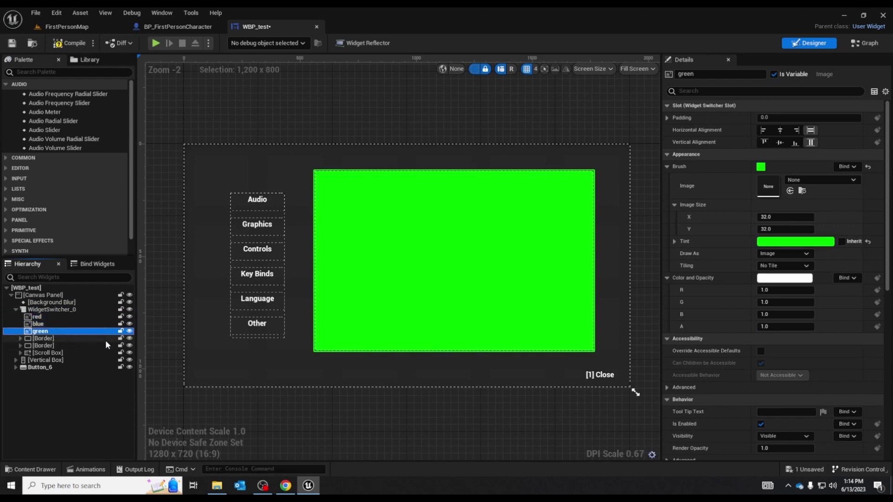
{"action": "left_click", "coordinate": [52, 317]}
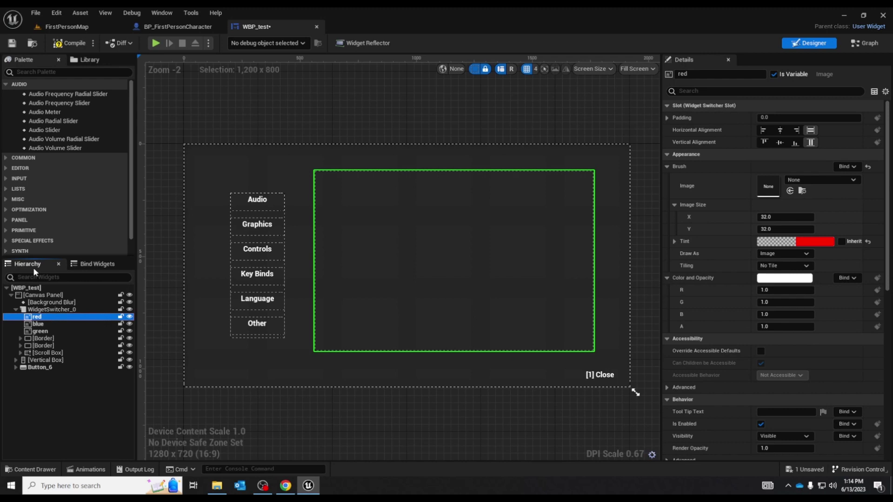
Step through all six switcher pages, including the logo Border, the pink Border and the settings Scroll Box.
{"action": "left_click", "coordinate": [51, 309]}
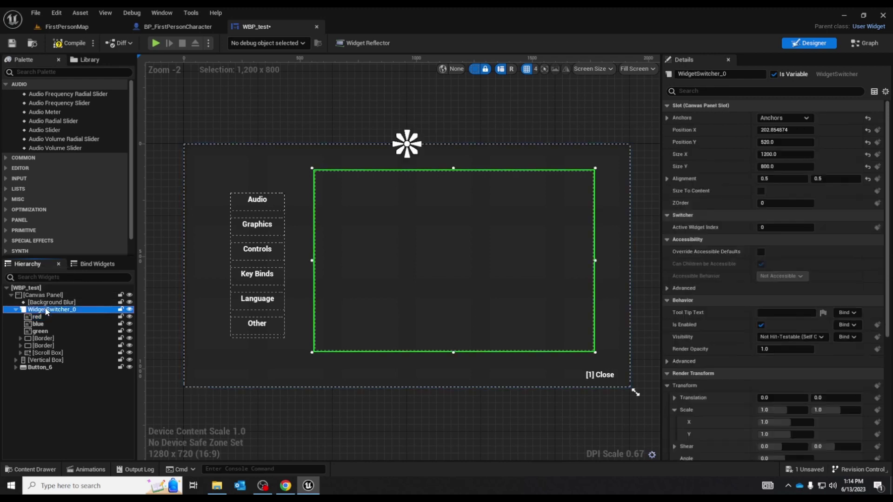
{"action": "left_click", "coordinate": [794, 226]}
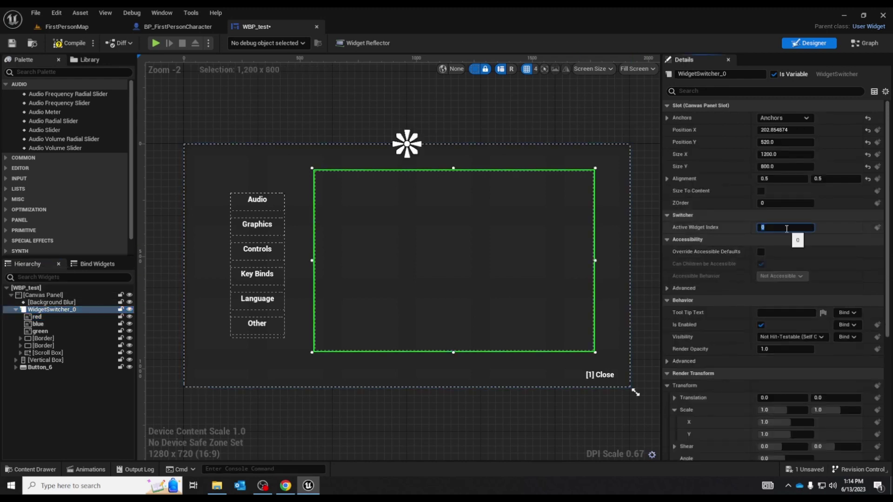
{"action": "left_click", "coordinate": [63, 316]}
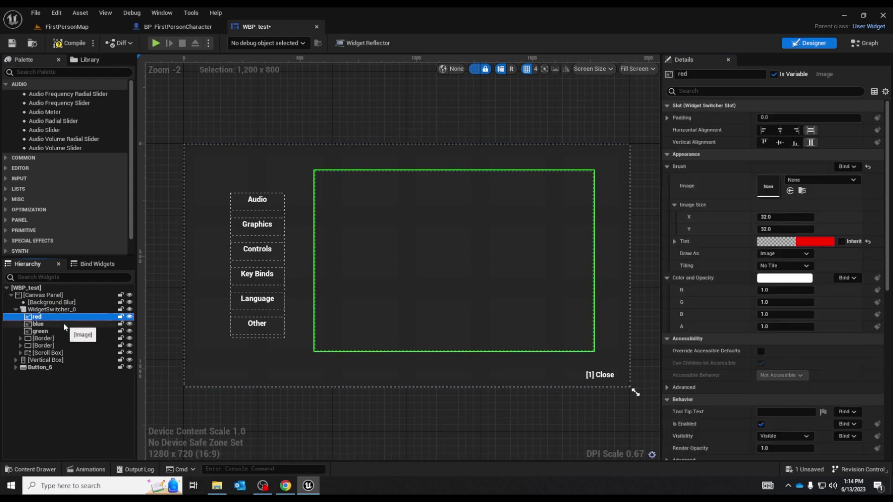
{"action": "left_click", "coordinate": [64, 324]}
{"action": "left_click", "coordinate": [68, 331]}
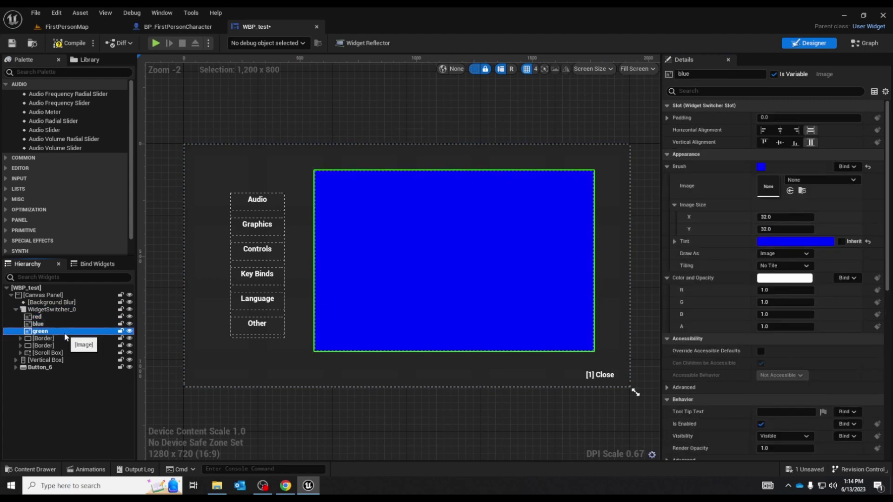
{"action": "left_click", "coordinate": [68, 338]}
{"action": "left_click", "coordinate": [69, 345]}
{"action": "left_click", "coordinate": [47, 353]}
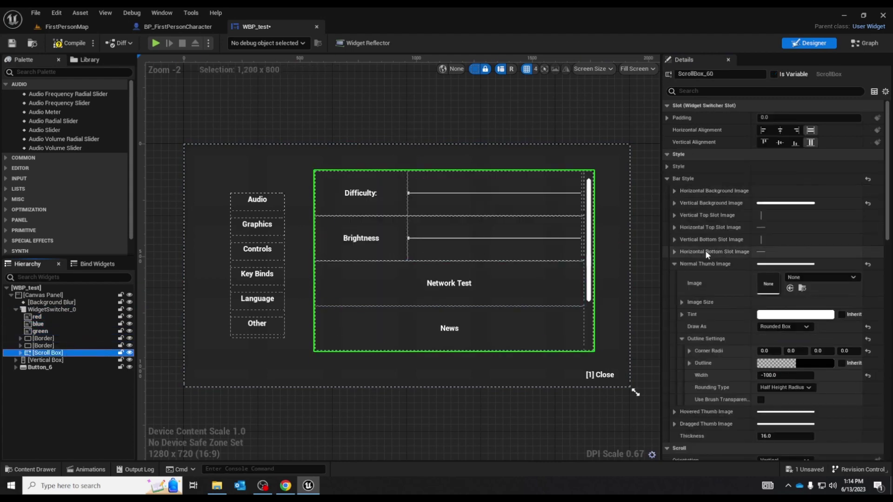
Enter 9 as WidgetSwitcher_0's Active Widget Index, which clamps to 5.
{"action": "left_click", "coordinate": [51, 310]}
{"action": "left_click", "coordinate": [781, 228]}
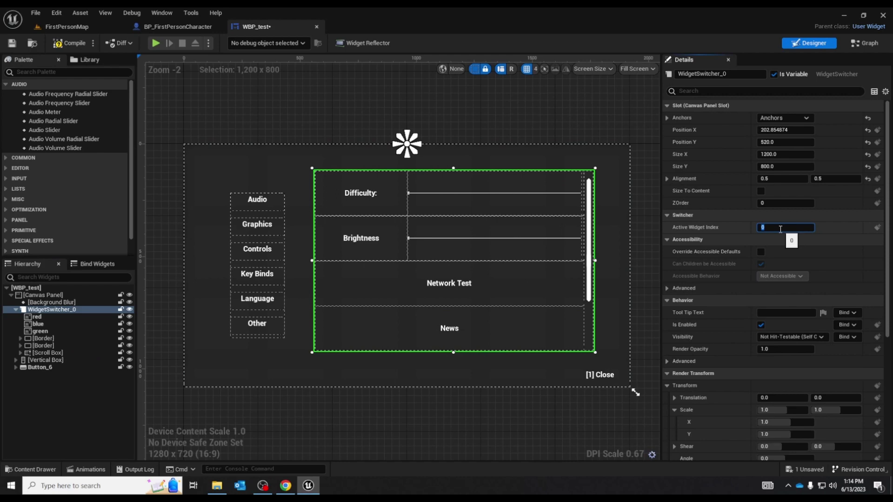
{"action": "type", "text": "9"}
{"action": "key", "text": "Return"}
{"action": "left_click", "coordinate": [793, 228]}
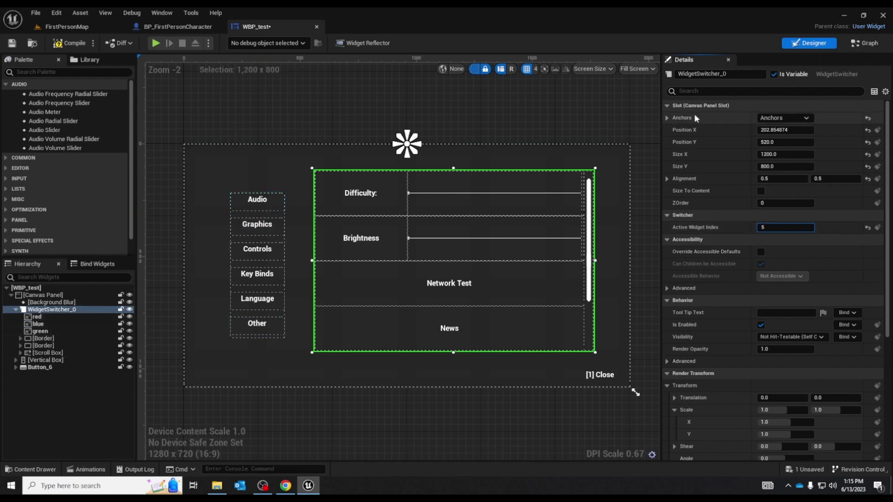
Open the Event Graph and inspect the On Clicked → Set Active Widget Index nodes.
{"action": "left_click", "coordinate": [864, 43]}
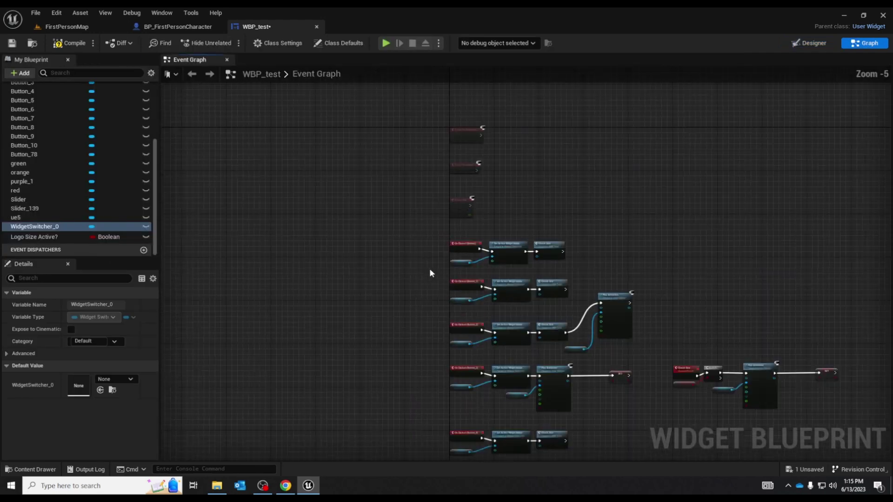
{"action": "scroll", "coordinate": [466, 255], "scroll_direction": "up", "scroll_amount": 5}
{"action": "right_click_drag", "start_coordinate": [488, 243], "coordinate": [360, 271]}
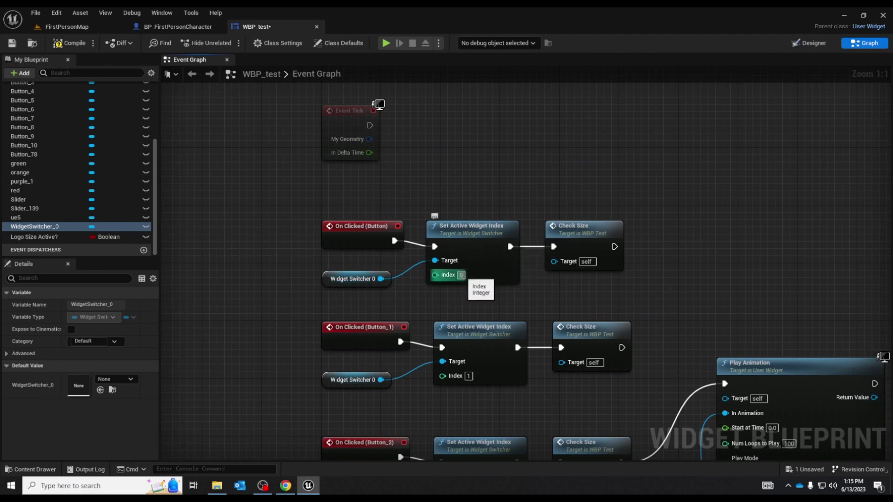
{"action": "scroll", "coordinate": [464, 383], "scroll_direction": "down", "scroll_amount": 1}
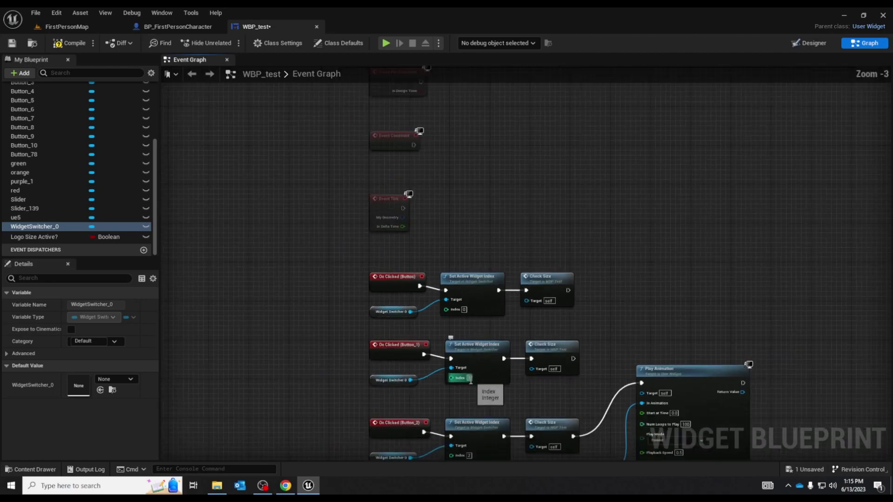
{"action": "scroll", "coordinate": [465, 378], "scroll_direction": "up", "scroll_amount": 1}
{"action": "right_click_drag", "start_coordinate": [466, 378], "coordinate": [426, 335]}
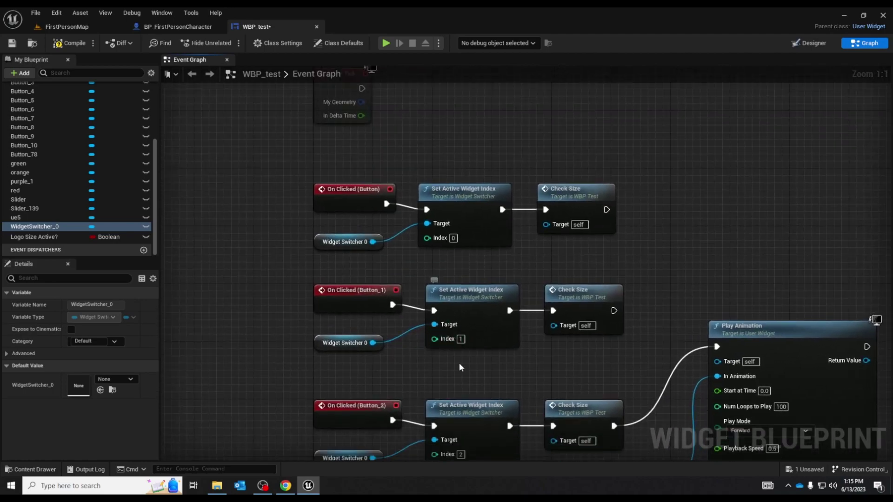
{"action": "right_click_drag", "start_coordinate": [459, 363], "coordinate": [500, 211]}
{"action": "scroll", "coordinate": [500, 210], "scroll_direction": "down", "scroll_amount": 6}
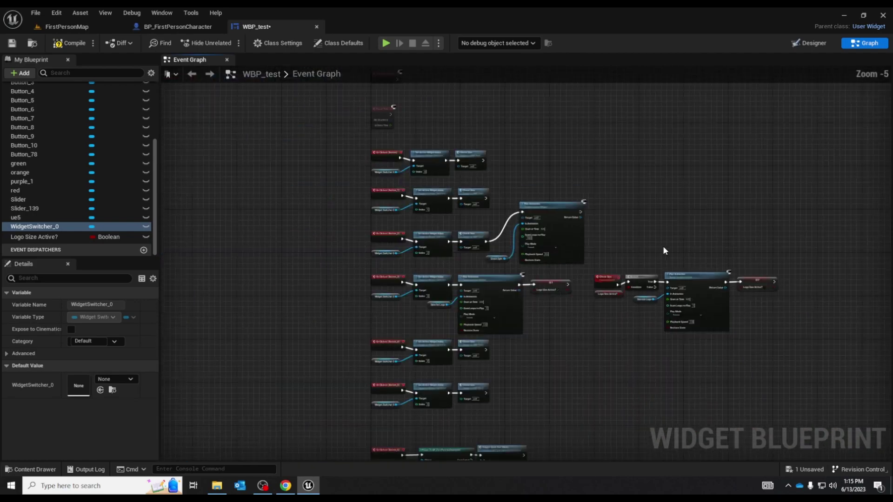
{"action": "scroll", "coordinate": [663, 246], "scroll_direction": "up", "scroll_amount": 1}
{"action": "right_click_drag", "start_coordinate": [590, 314], "coordinate": [614, 335]}
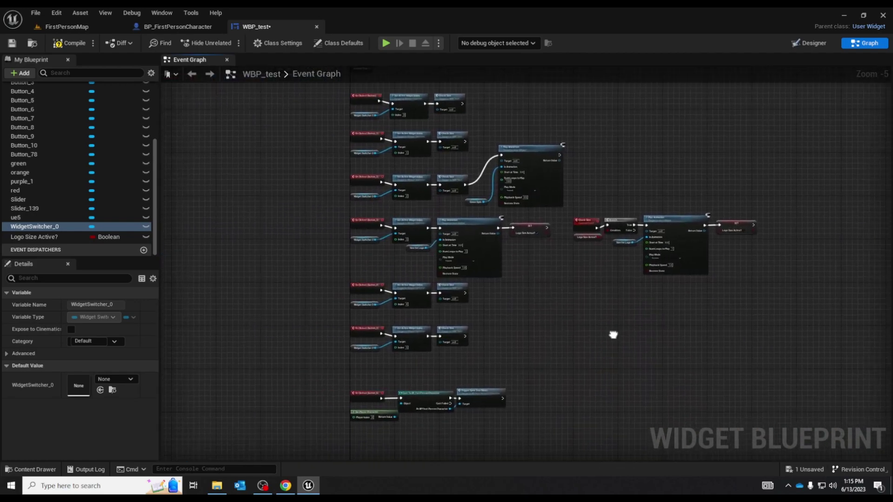
In the Designer, drag the purple logo size box's Width Override to 164651.71875.
{"action": "left_click", "coordinate": [809, 43]}
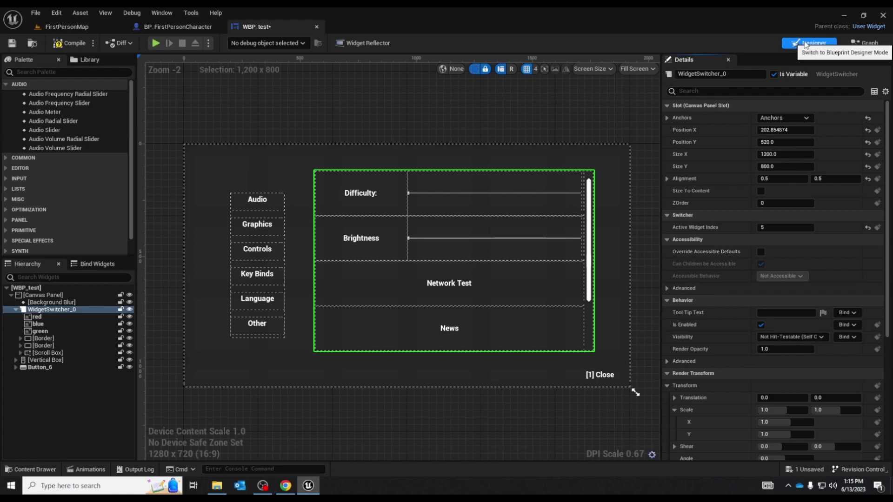
{"action": "left_click", "coordinate": [20, 339]}
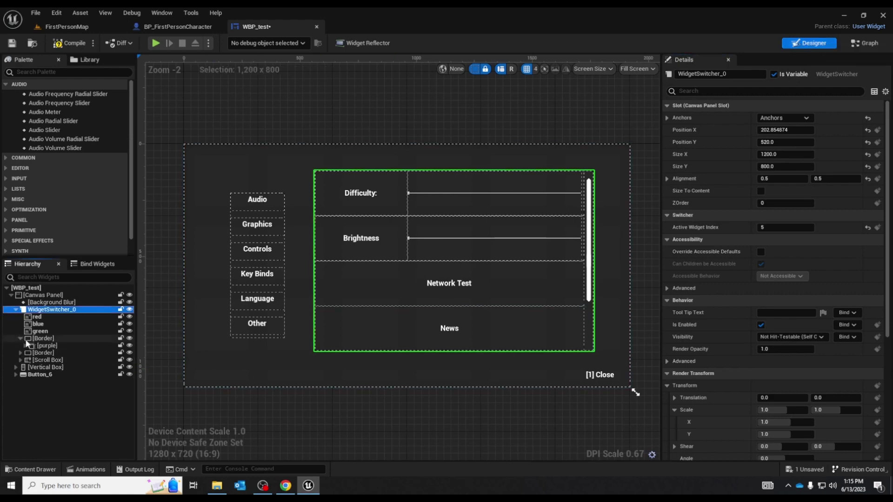
{"action": "left_click", "coordinate": [26, 345]}
{"action": "left_click", "coordinate": [43, 347]}
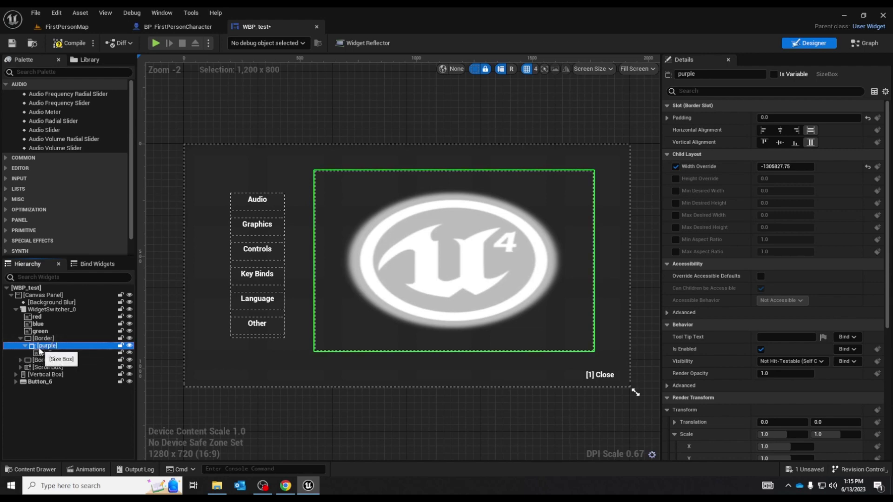
{"action": "mouse_move", "coordinate": [759, 166]}
{"action": "left_mouse_down"}
{"action": "mouse_move", "coordinate": [742, 166]}
{"action": "mouse_move", "coordinate": [765, 166]}
{"action": "mouse_move", "coordinate": [754, 165]}
{"action": "left_mouse_up"}
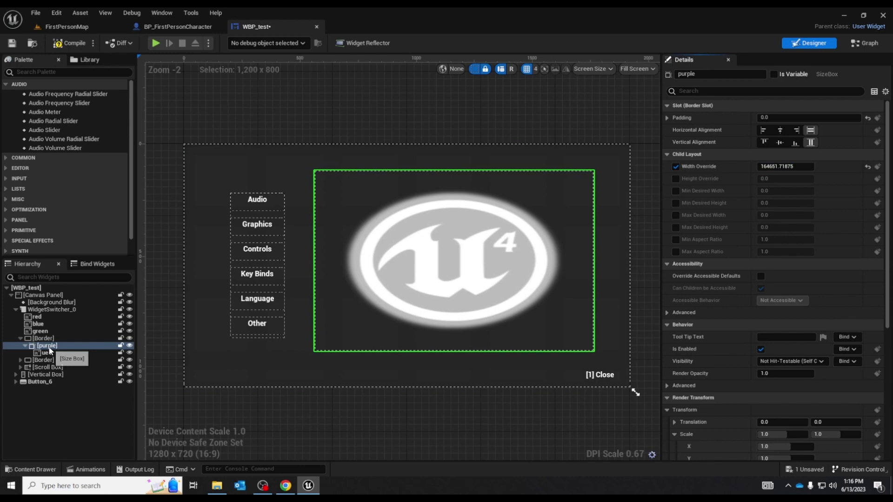
{"action": "left_click", "coordinate": [47, 340]}
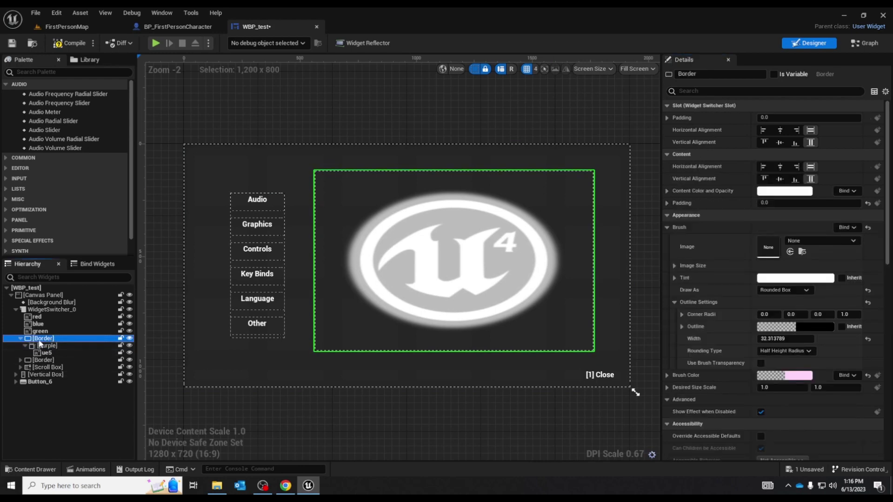
Play the SizeForLogo animation forward and in reverse to preview its Scale track.
{"action": "left_click", "coordinate": [86, 469]}
{"action": "left_click", "coordinate": [54, 323]}
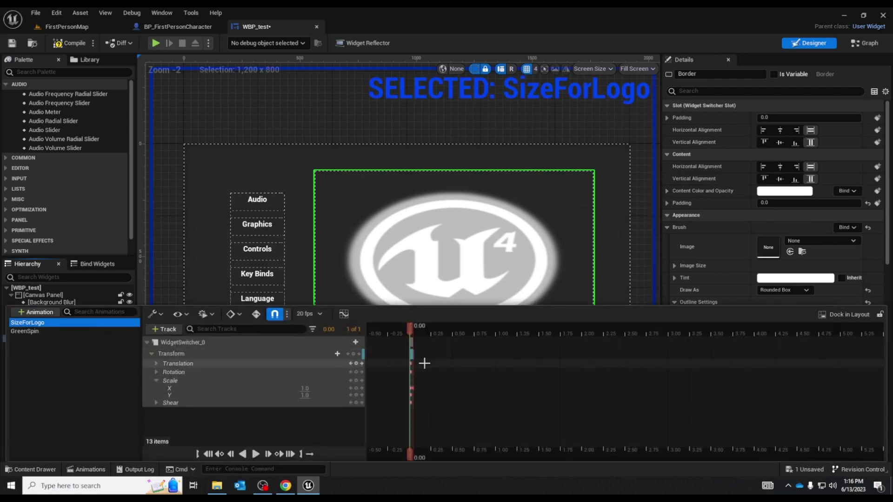
{"action": "left_click", "coordinate": [256, 454]}
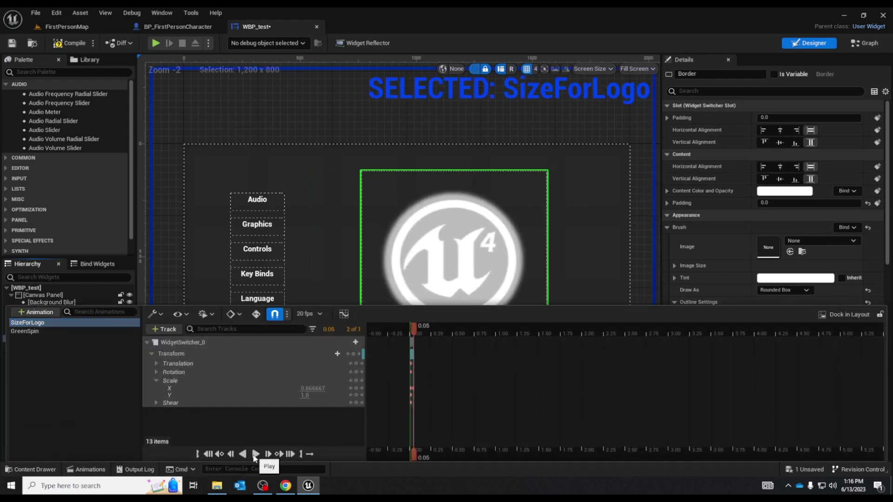
{"action": "left_click", "coordinate": [242, 454]}
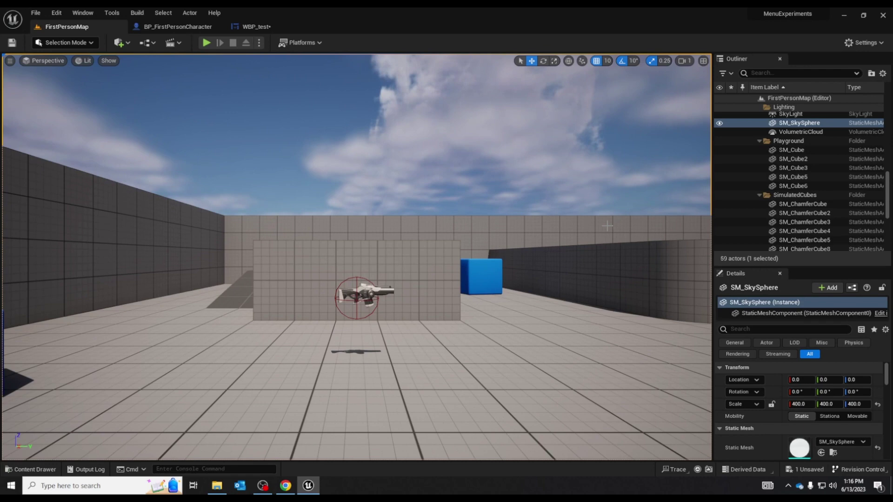
Create a User Widget blueprint named WBP_menu in the Relevant folder, open it, and save all.
{"action": "left_click", "coordinate": [31, 470]}
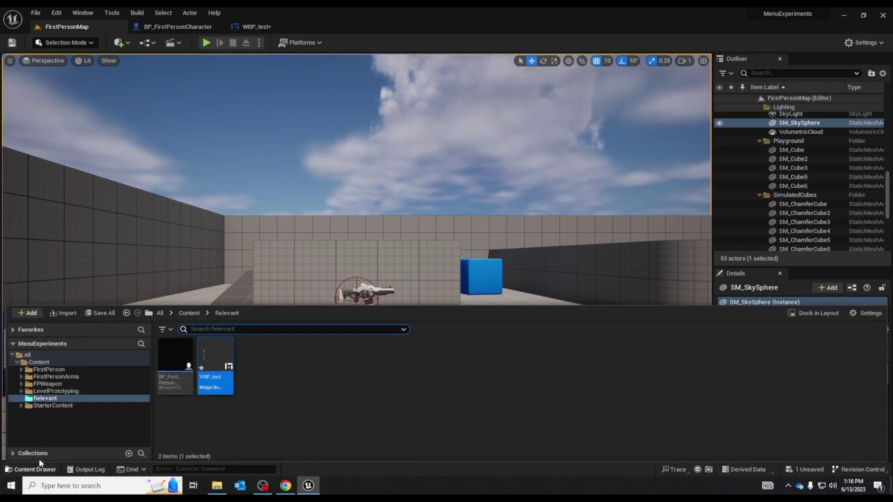
{"action": "right_click", "coordinate": [304, 392]}
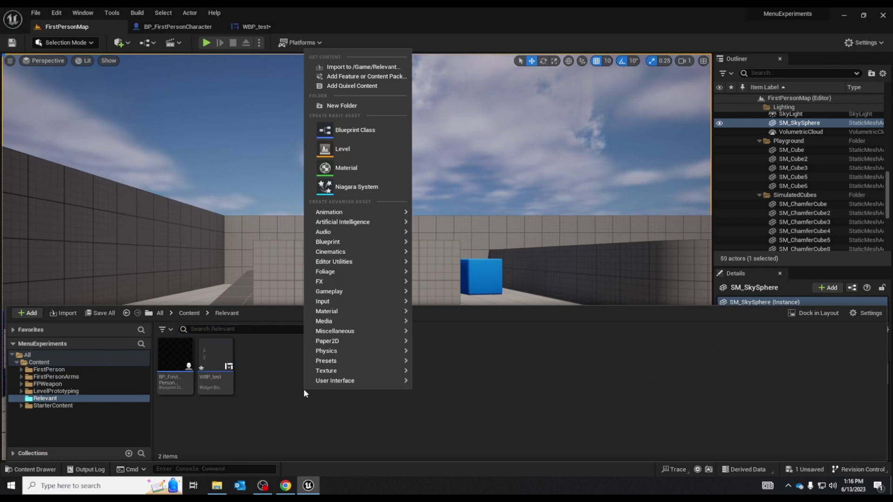
{"action": "mouse_move", "coordinate": [397, 380]}
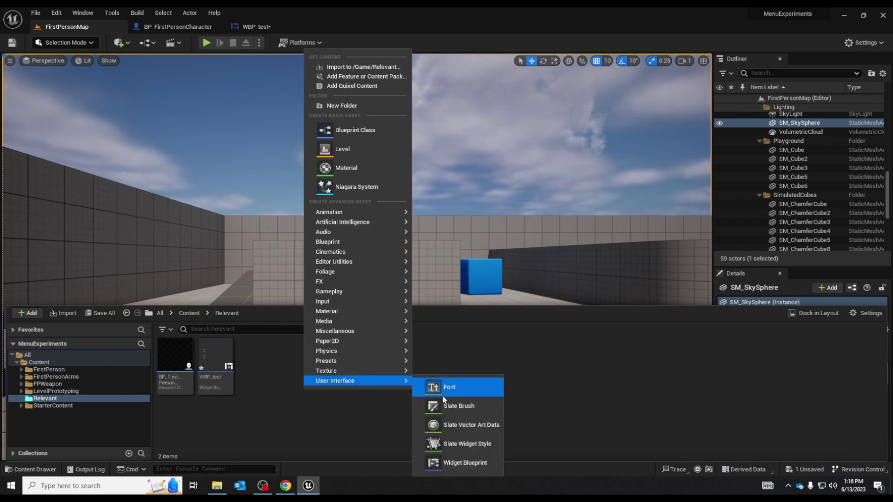
{"action": "left_click", "coordinate": [465, 463]}
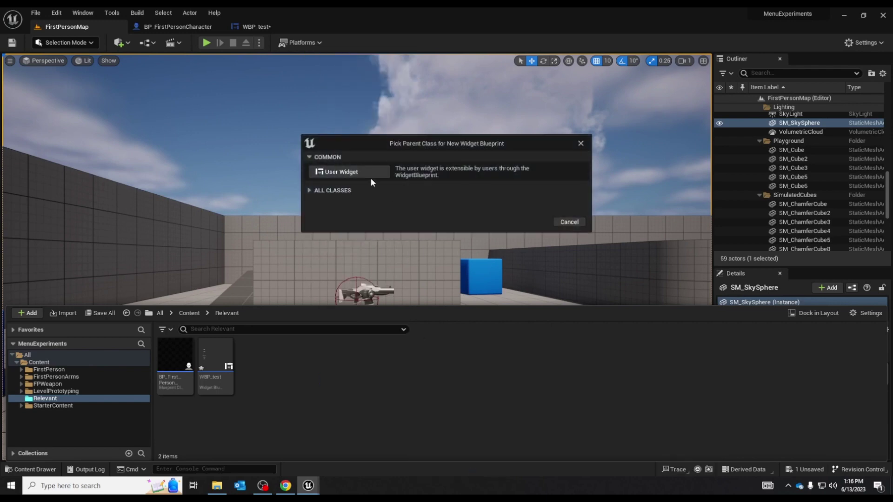
{"action": "left_click", "coordinate": [367, 172]}
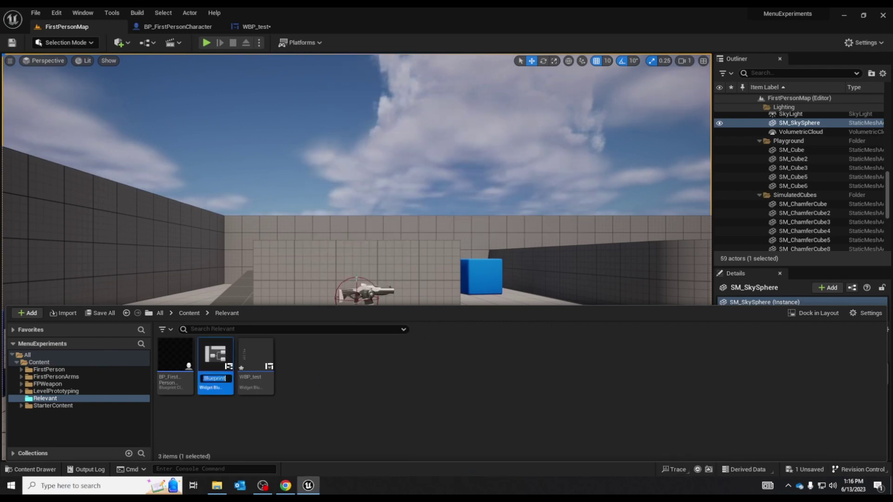
{"action": "type", "text": "WB"}
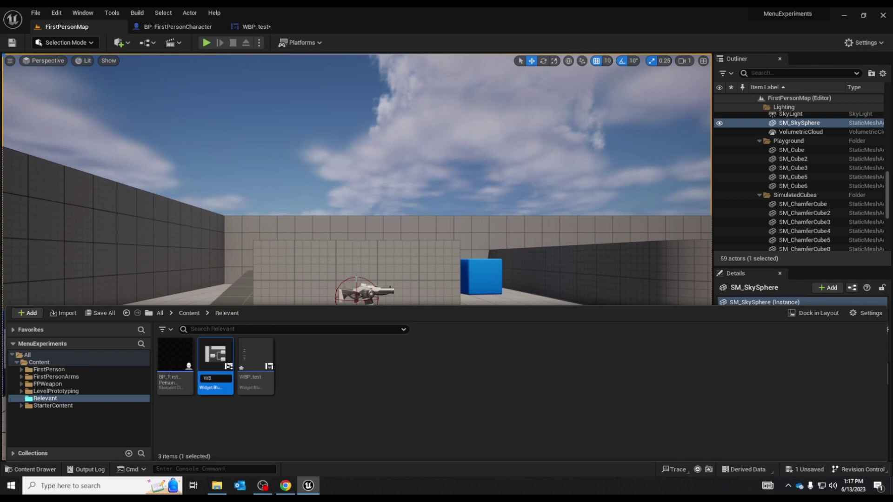
{"action": "type", "text": "P_m"}
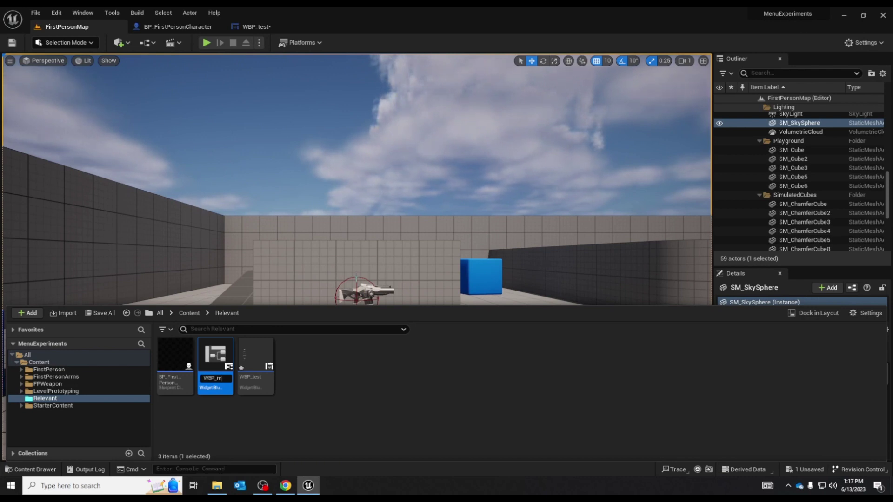
{"action": "type", "text": "enu"}
{"action": "key", "text": "Return"}
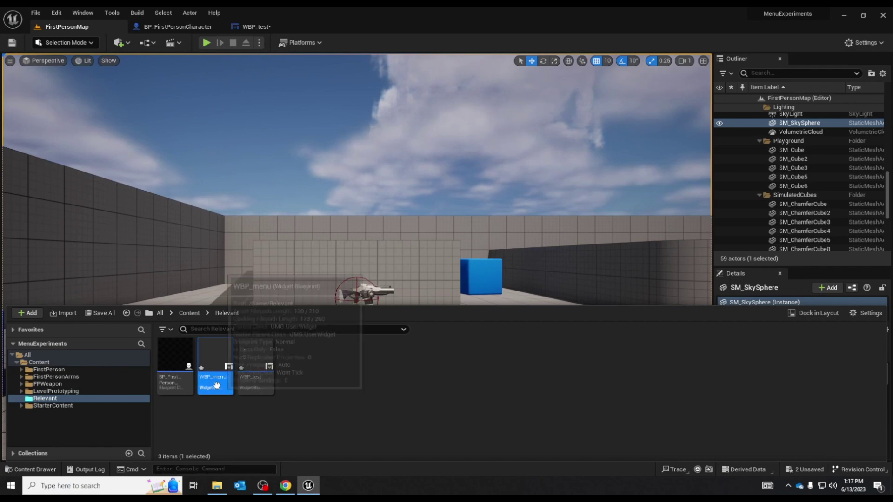
{"action": "double_click", "coordinate": [215, 365]}
{"action": "key", "text": "ctrl+shift+s"}
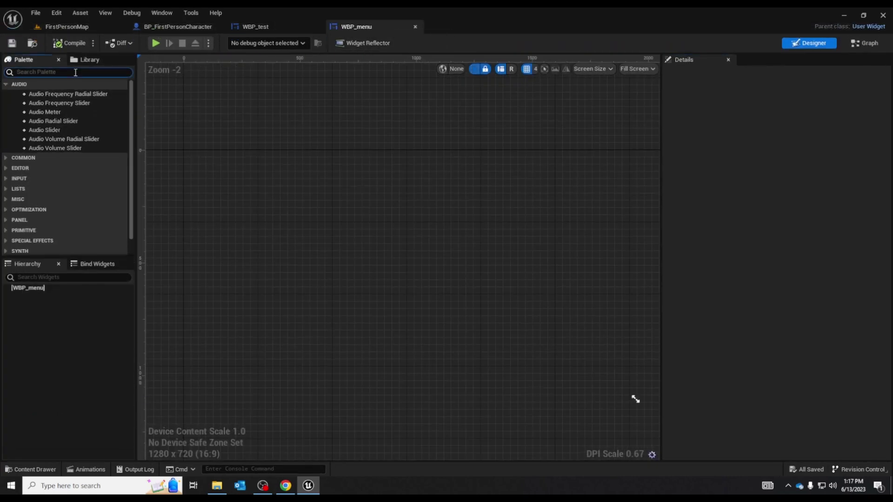
Drop a Canvas Panel and a full-stretch Widget Switcher into WBP_menu, with Offset Top 200.
{"action": "type", "text": "canvas"}
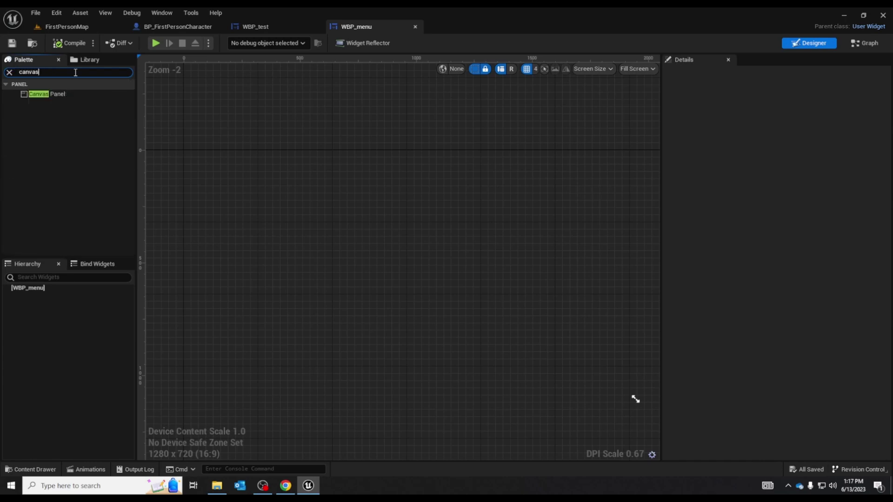
{"action": "left_click_drag", "start_coordinate": [94, 94], "coordinate": [394, 261]}
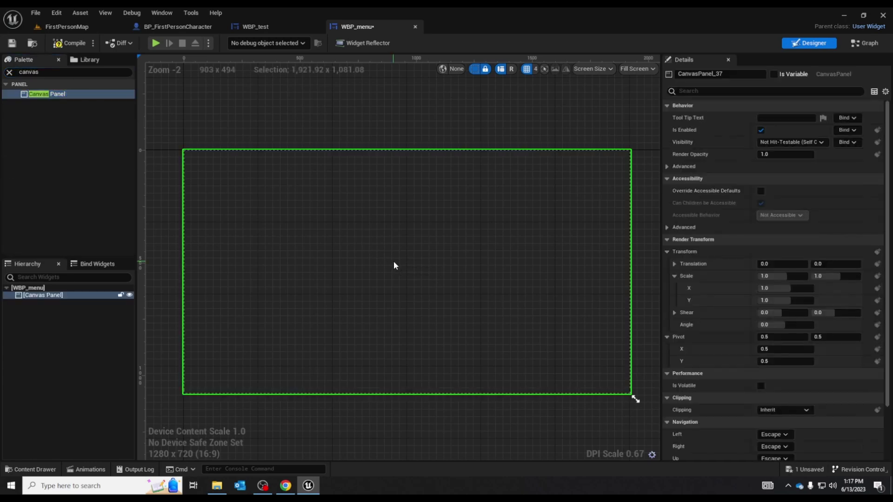
{"action": "left_click", "coordinate": [9, 72]}
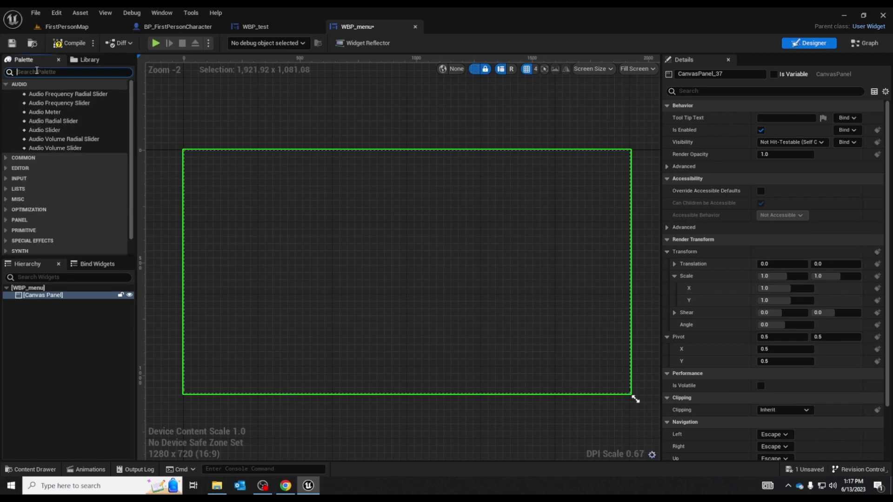
{"action": "type", "text": "switcher"}
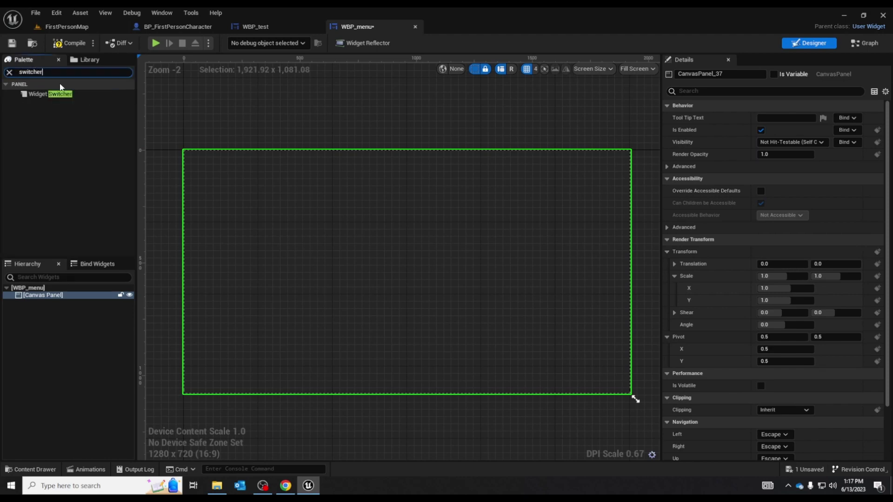
{"action": "left_click_drag", "start_coordinate": [55, 94], "coordinate": [375, 229]}
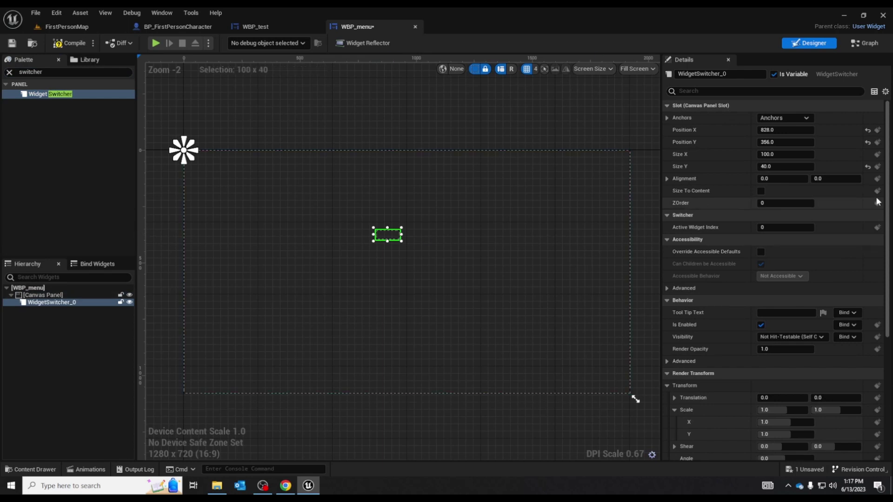
{"action": "left_click", "coordinate": [810, 118]}
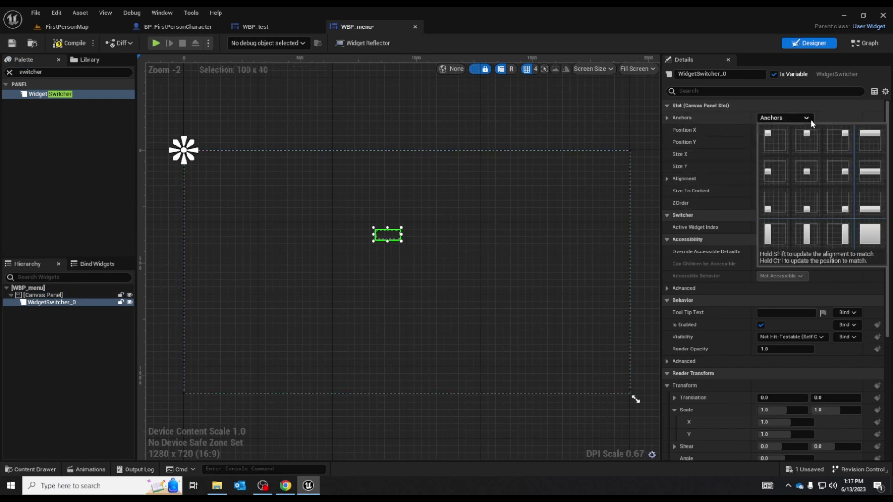
{"action": "left_click", "coordinate": [870, 233]}
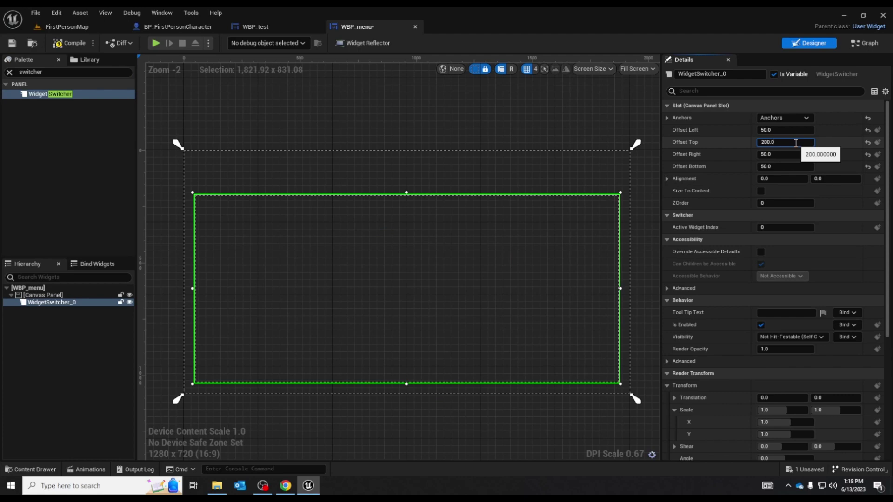
{"action": "key", "text": "Return"}
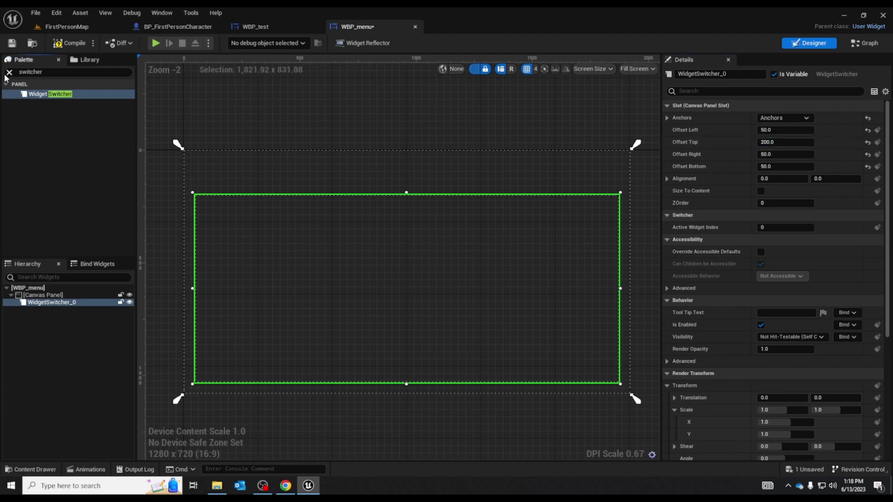
Place a Horizontal Box on the Canvas Panel, move it to the top, and set Alignment X to 0.5.
{"action": "left_click", "coordinate": [9, 72]}
{"action": "type", "text": "horiz"}
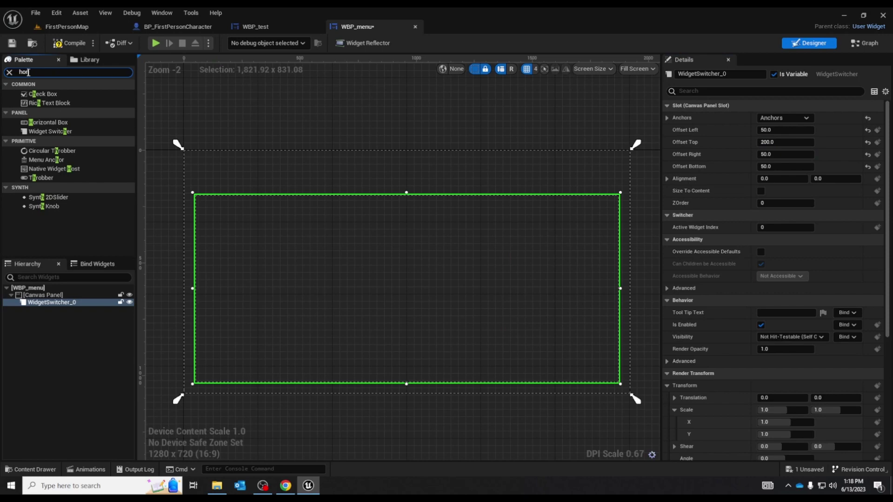
{"action": "type", "text": "ontal"}
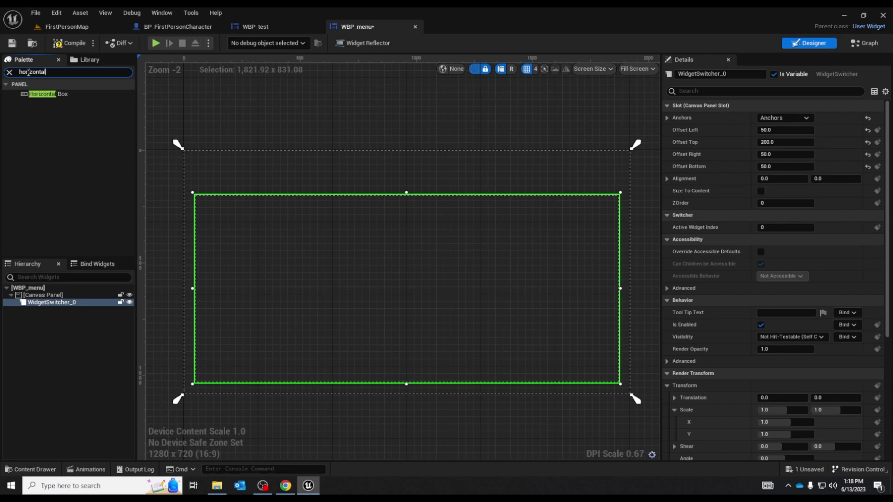
{"action": "left_click_drag", "start_coordinate": [57, 93], "coordinate": [82, 294]}
{"action": "left_click", "coordinate": [83, 310]}
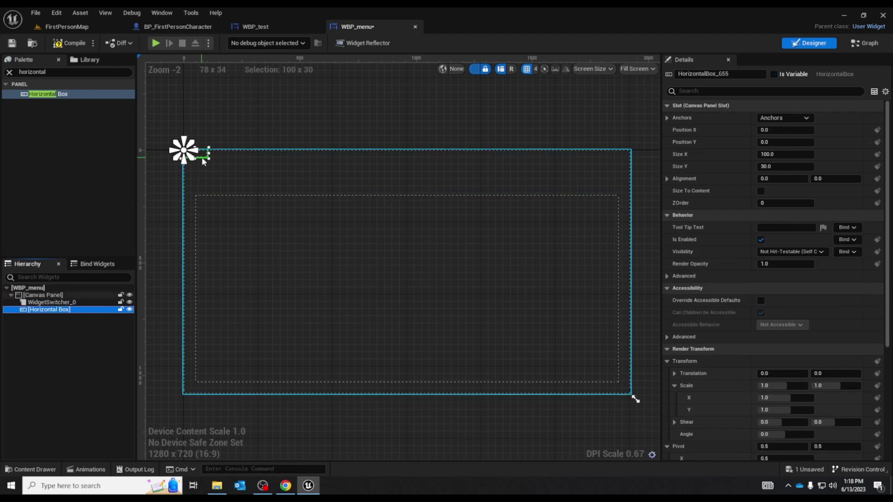
{"action": "left_click_drag", "start_coordinate": [203, 161], "coordinate": [414, 184]}
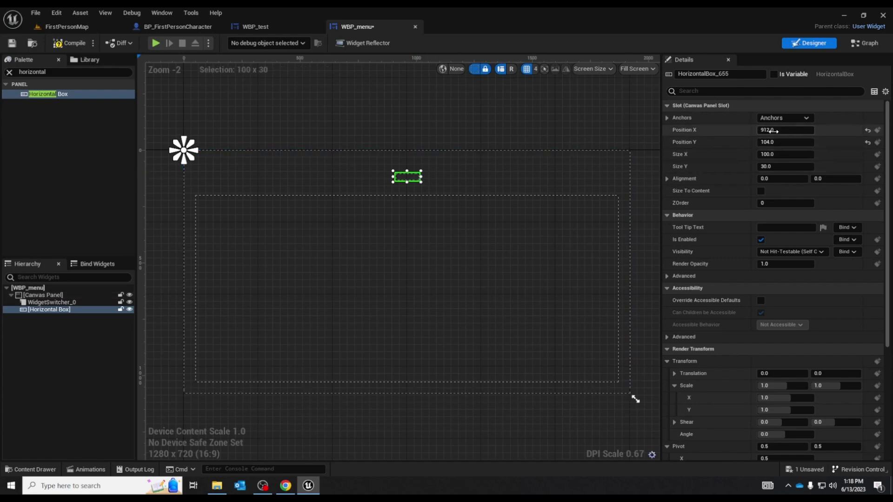
{"action": "left_click", "coordinate": [785, 180]}
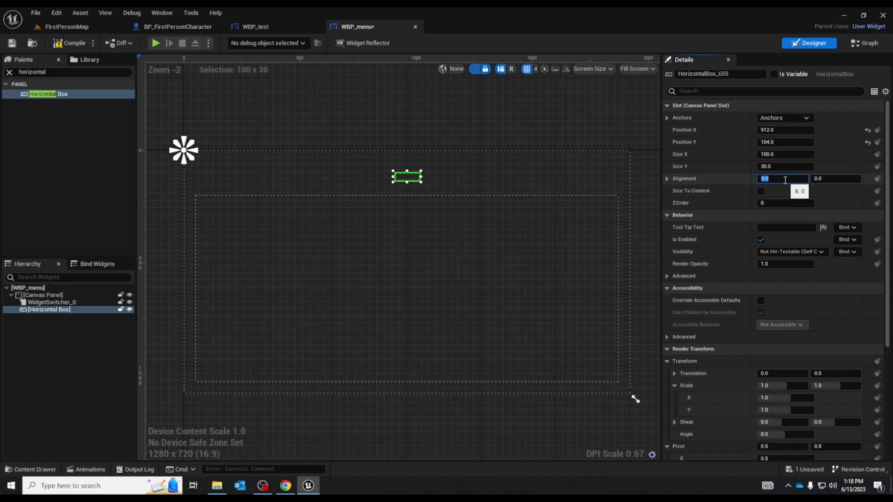
{"action": "type", "text": ".5"}
{"action": "key", "text": "Return"}
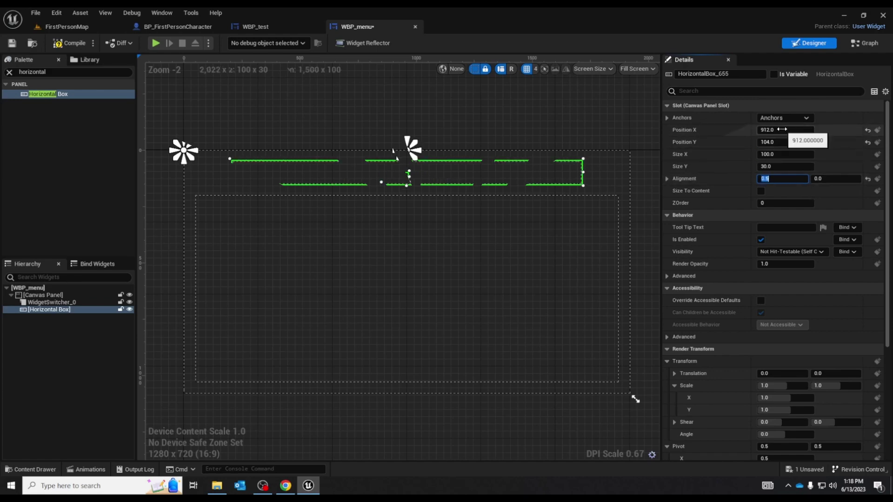
{"action": "left_click", "coordinate": [653, 209]}
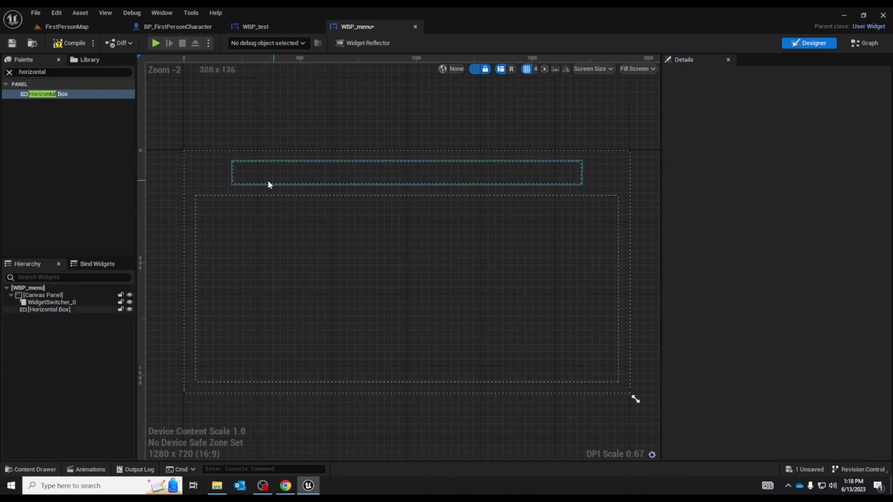
Drop a Button into the Horizontal Box and rename Button_113 to Button.
{"action": "left_click", "coordinate": [9, 73]}
{"action": "left_click", "coordinate": [48, 73]}
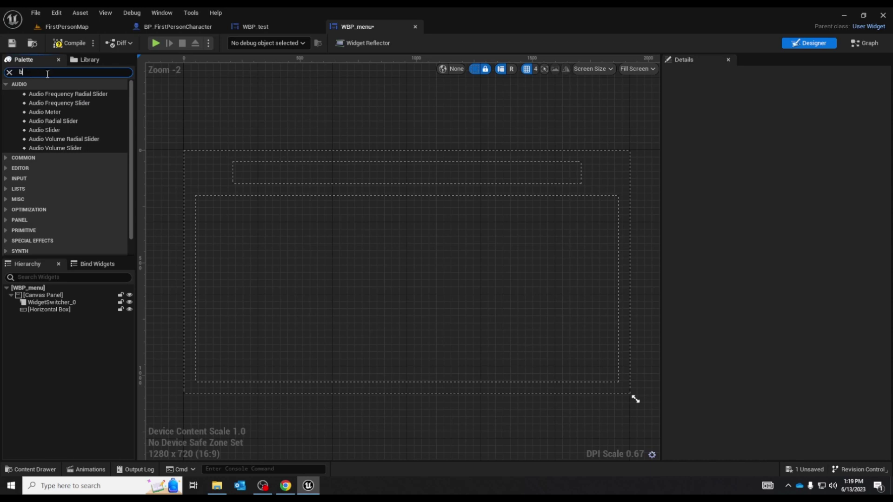
{"action": "type", "text": "biu"}
{"action": "type", "text": "tt"}
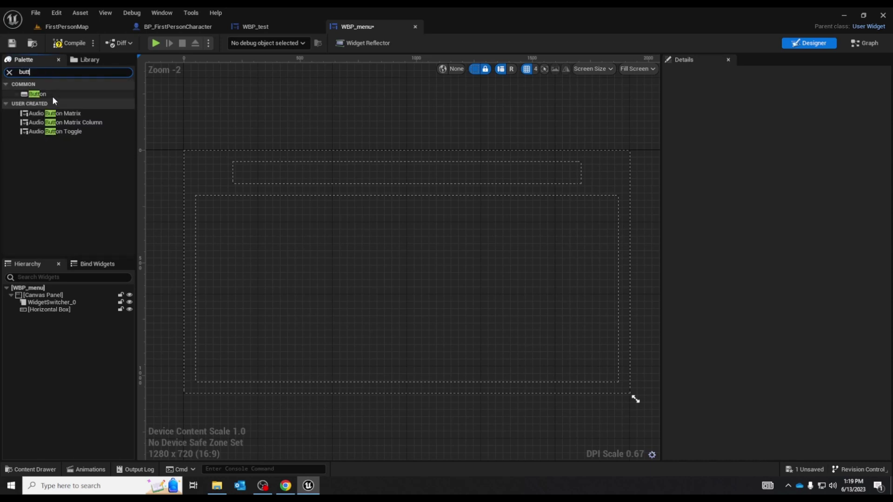
{"action": "left_click", "coordinate": [52, 96]}
{"action": "left_click_drag", "start_coordinate": [68, 271], "coordinate": [69, 314]}
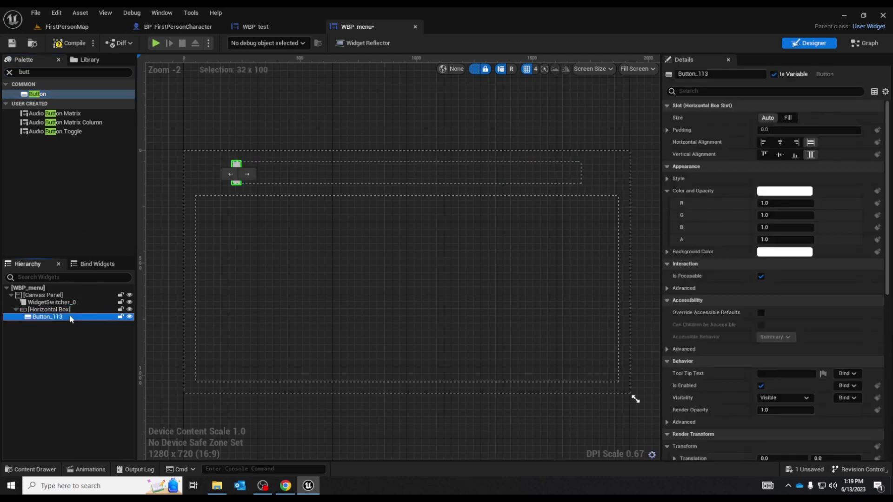
{"action": "double_click", "coordinate": [69, 317]}
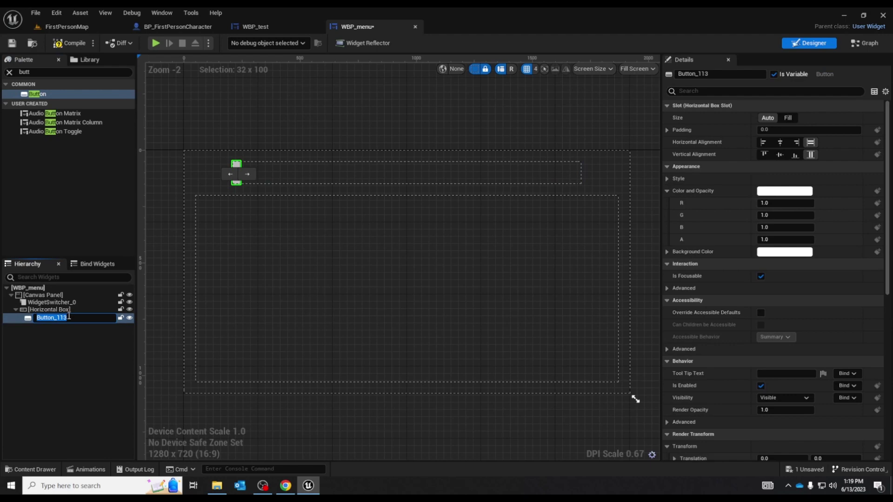
{"action": "left_click", "coordinate": [69, 316]}
{"action": "key", "text": "Return"}
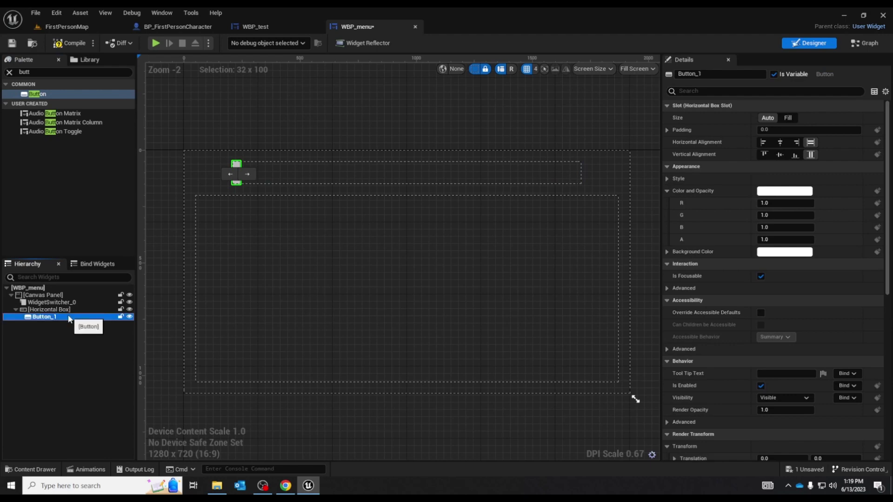
{"action": "double_click", "coordinate": [69, 316]}
{"action": "left_click", "coordinate": [69, 317]}
{"action": "key", "text": "Return"}
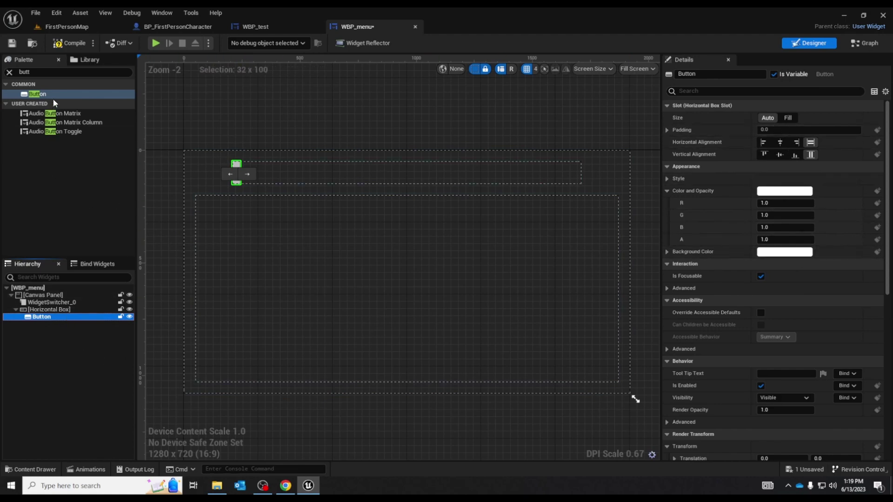
Add a Size Box to the Horizontal Box with a 300 width override, then compile.
{"action": "left_click", "coordinate": [9, 72]}
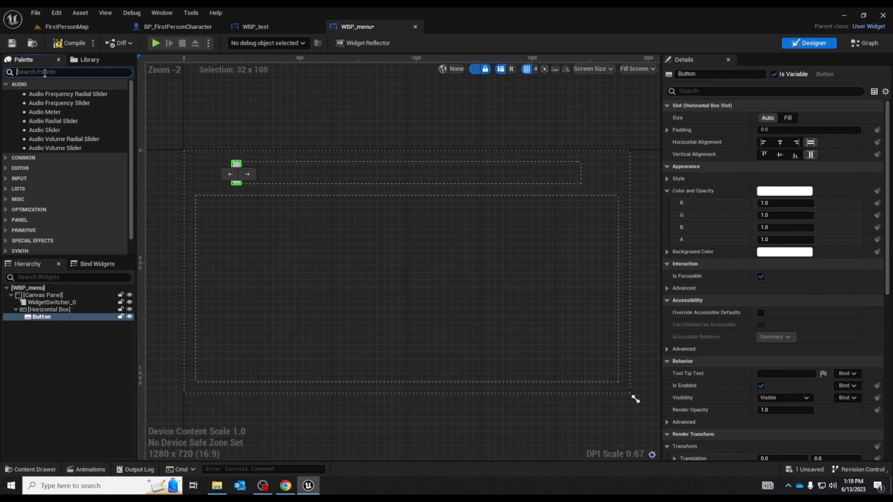
{"action": "type", "text": "size bo"}
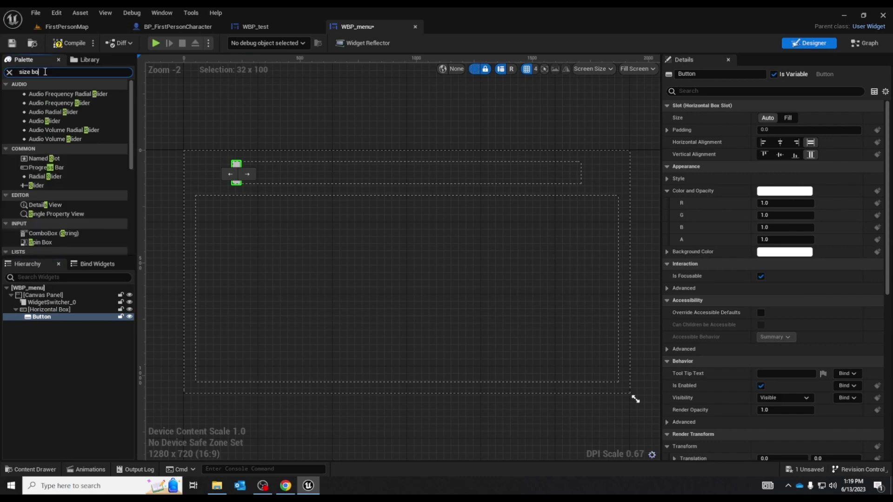
{"action": "type", "text": "x"}
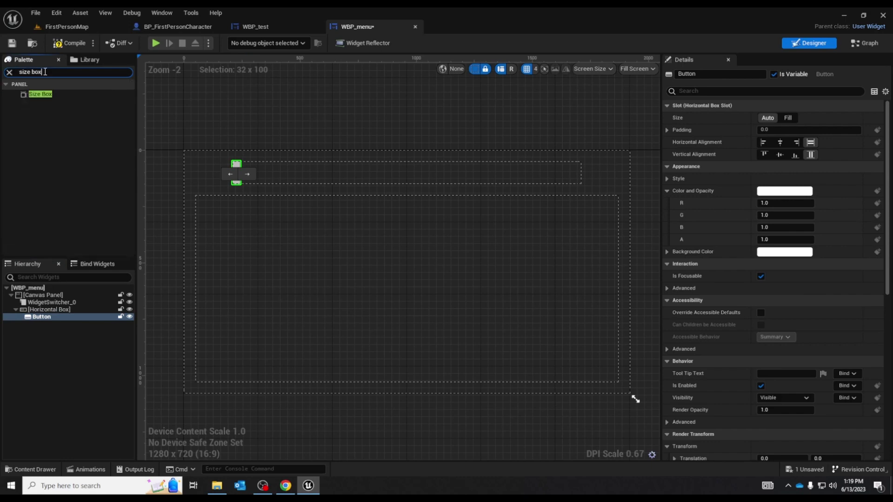
{"action": "left_click", "coordinate": [77, 93]}
{"action": "left_click_drag", "start_coordinate": [76, 105], "coordinate": [64, 324]}
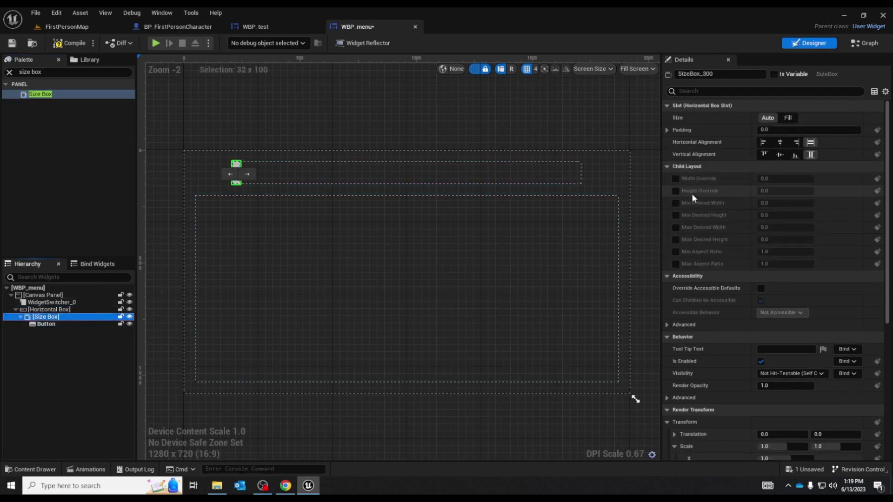
{"action": "left_click", "coordinate": [676, 179]}
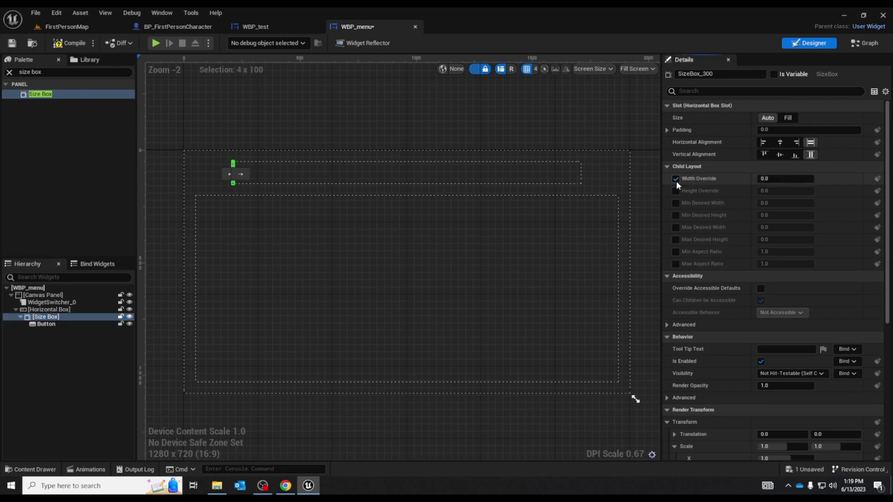
{"action": "left_click_drag", "start_coordinate": [768, 180], "coordinate": [798, 180]}
{"action": "left_click", "coordinate": [772, 181]}
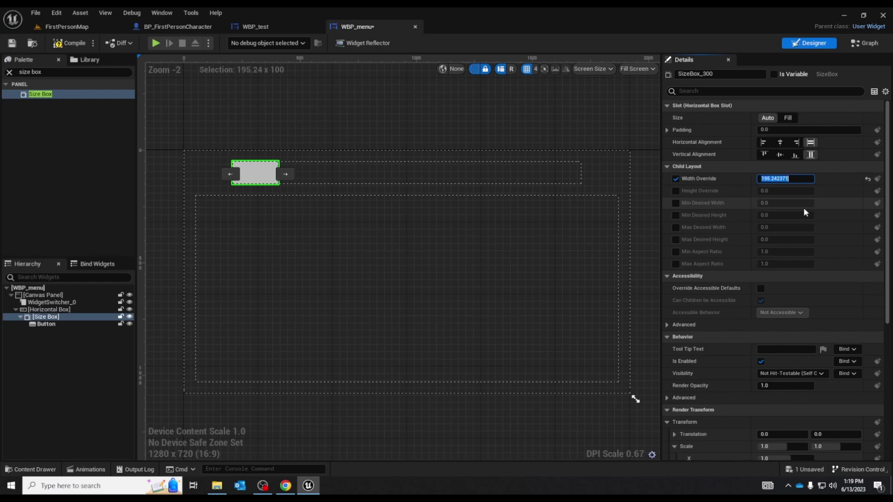
{"action": "type", "text": "300"}
{"action": "key", "text": "Return"}
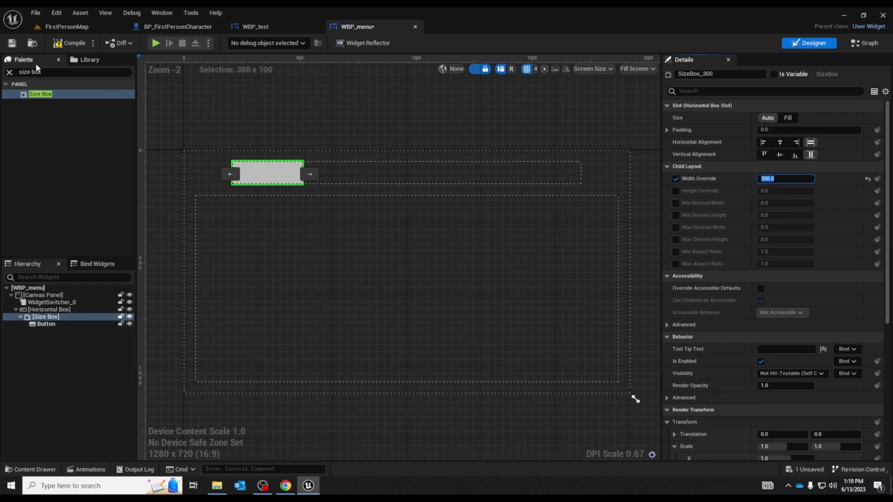
{"action": "left_click", "coordinate": [65, 44]}
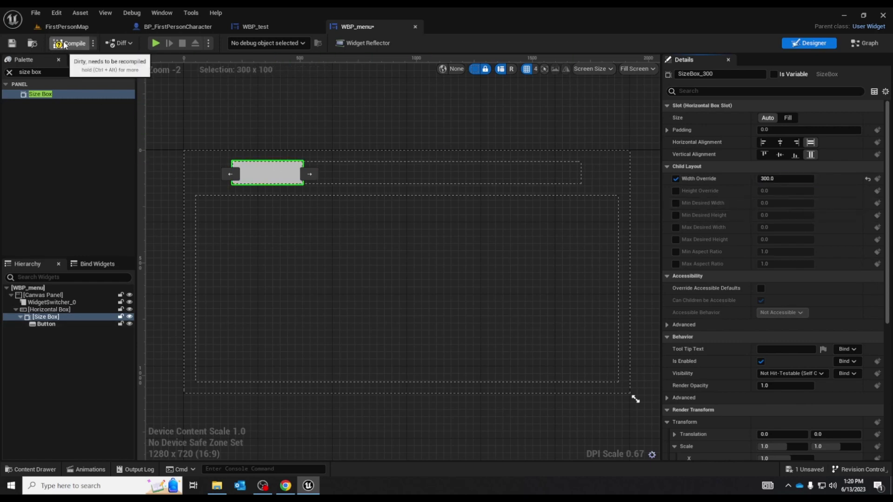
Duplicate the Size Box holding the Button into five copies, then save WBP_menu.
{"action": "left_click", "coordinate": [257, 166]}
{"action": "left_click", "coordinate": [21, 317]}
{"action": "left_click", "coordinate": [56, 318]}
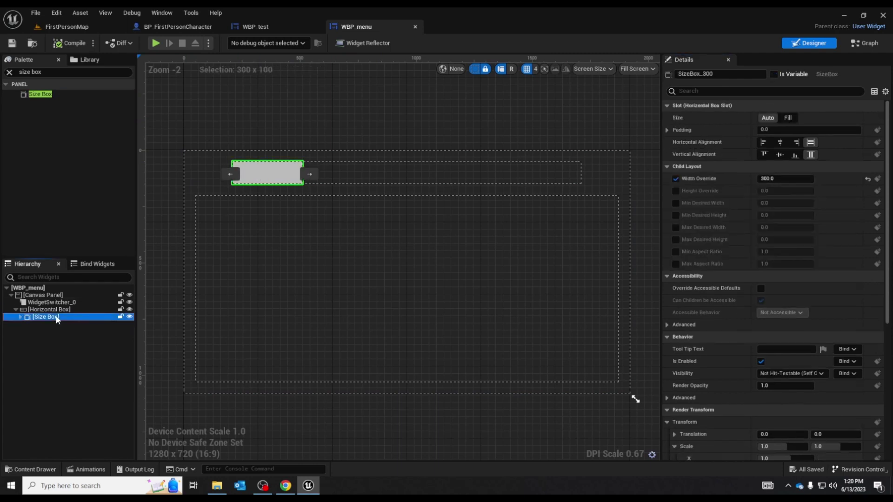
{"action": "key", "text": "ctrl+d"}
{"action": "key", "text": "ctrl+d"}
{"action": "key", "text": "ctrl+d"}
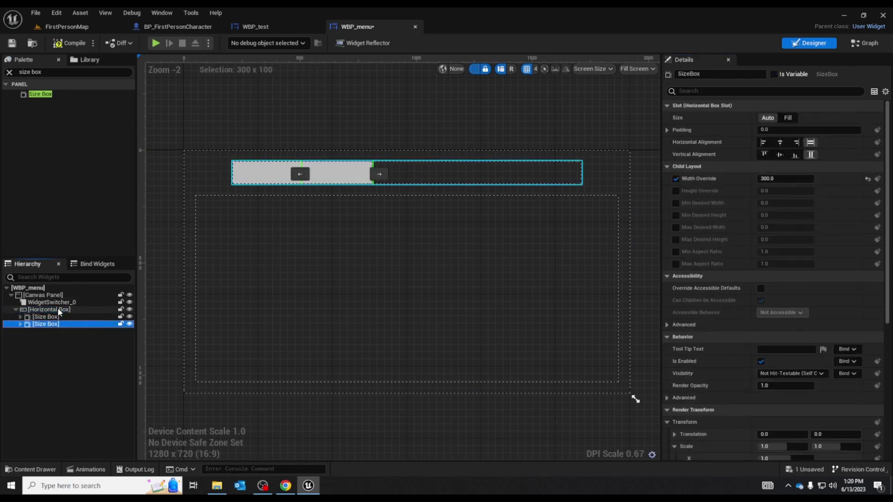
{"action": "key", "text": "ctrl+d"}
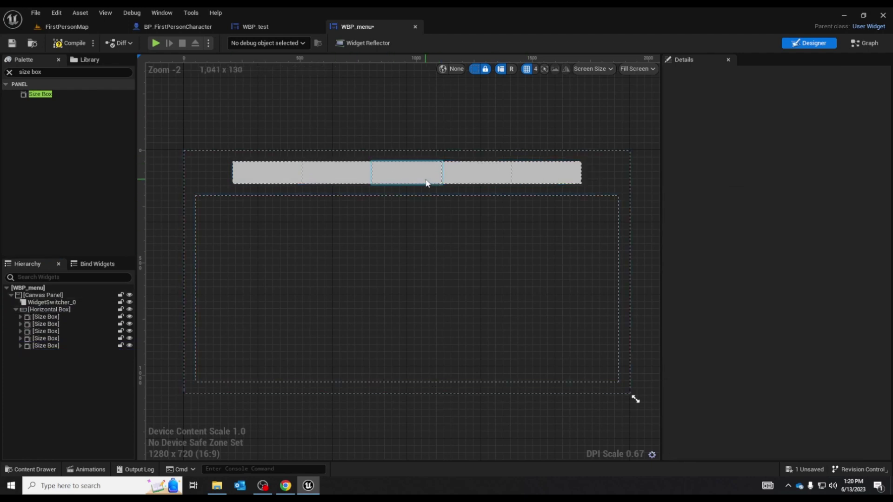
{"action": "key", "text": "ctrl+s"}
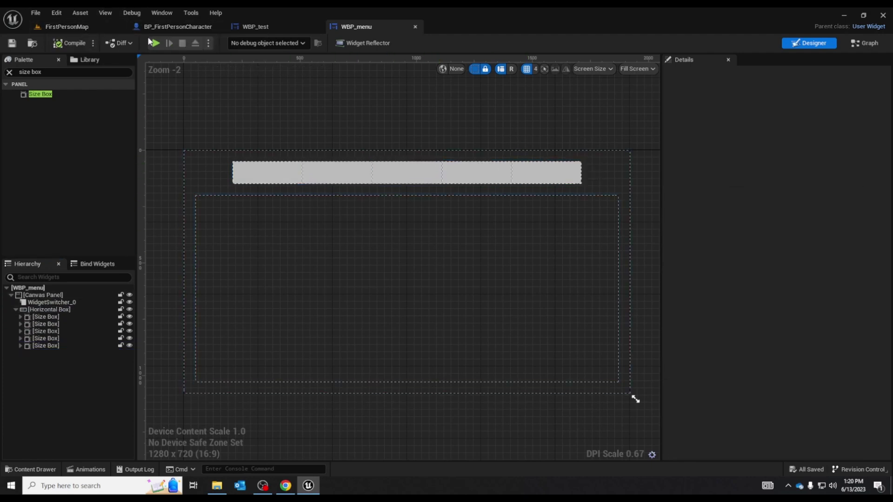
Set the character's Create Widget class to WBP_menu and compile BP_FirstPersonCharacter.
{"action": "left_click", "coordinate": [190, 25]}
{"action": "scroll", "coordinate": [297, 243], "scroll_direction": "up", "scroll_amount": 4}
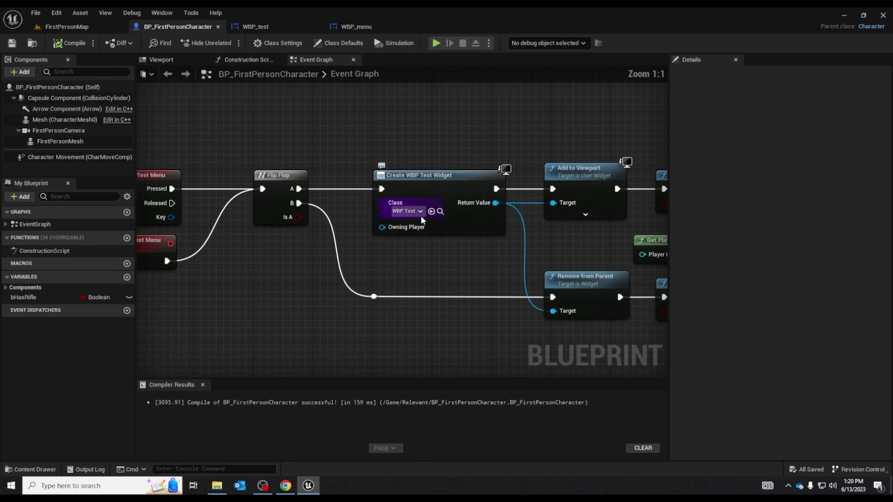
{"action": "left_click", "coordinate": [420, 212]}
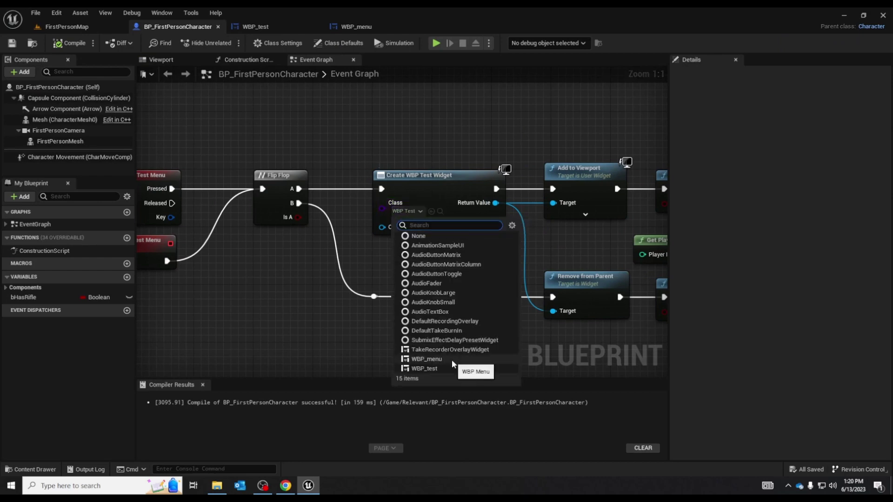
{"action": "left_click", "coordinate": [427, 359]}
{"action": "left_click", "coordinate": [68, 43]}
Play FirstPersonMap to preview the five-button menu bar.
{"action": "left_click", "coordinate": [67, 26]}
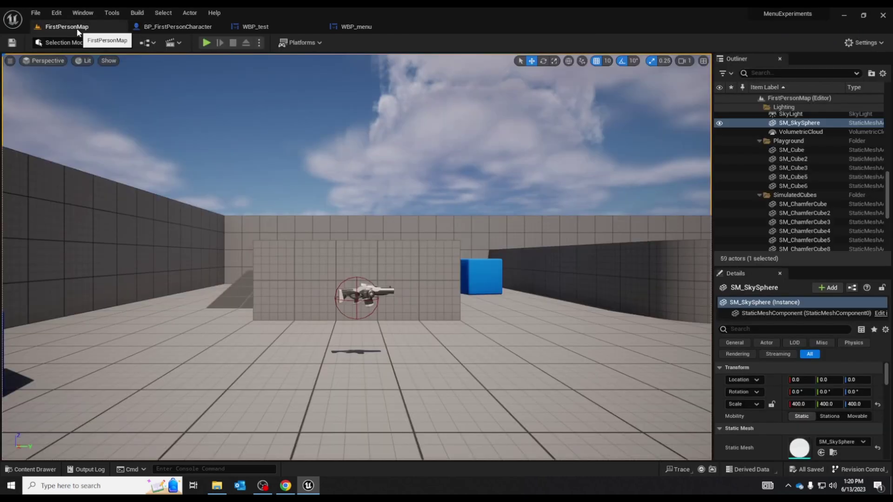
{"action": "left_click", "coordinate": [232, 223]}
{"action": "left_click", "coordinate": [206, 43]}
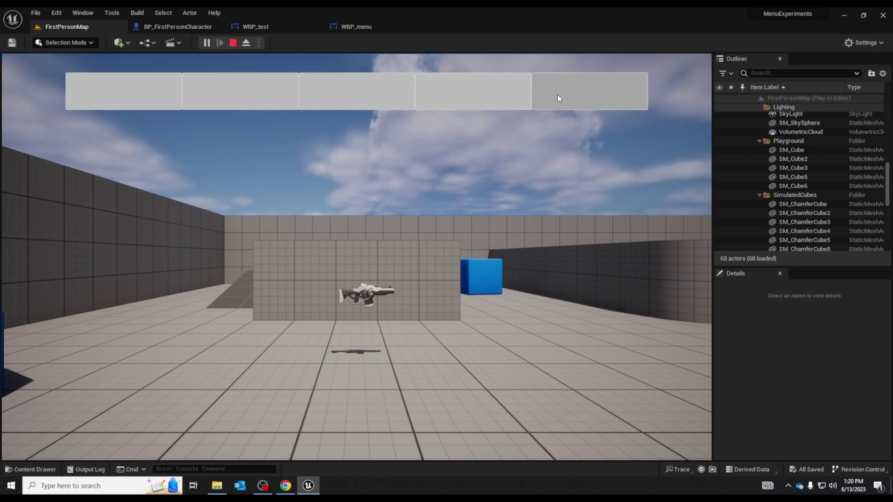
Stop play and select WBP_menu's widget switcher, leaving its Active Widget Index at 0.
{"action": "left_click", "coordinate": [245, 43]}
{"action": "left_click", "coordinate": [356, 26]}
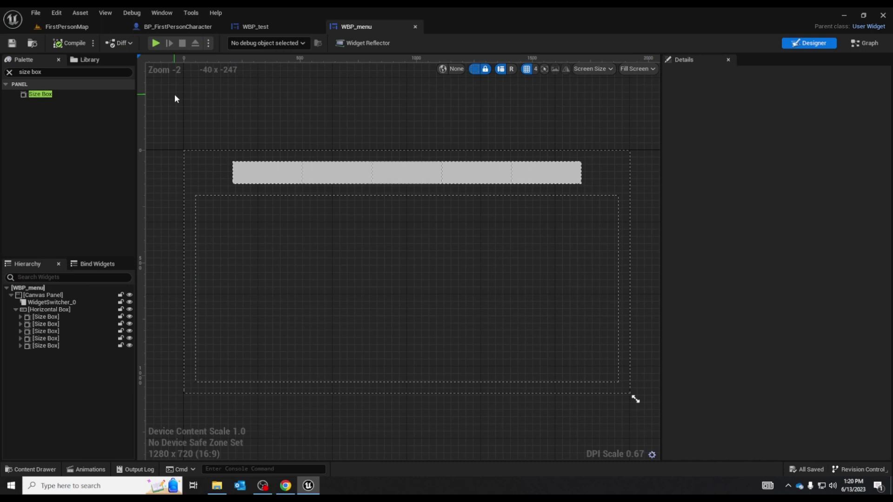
{"action": "left_click", "coordinate": [87, 301]}
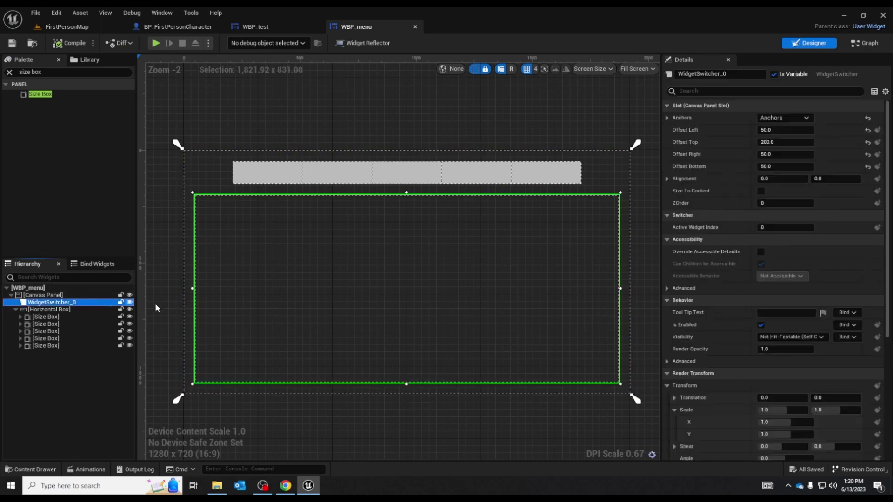
{"action": "left_click", "coordinate": [789, 231]}
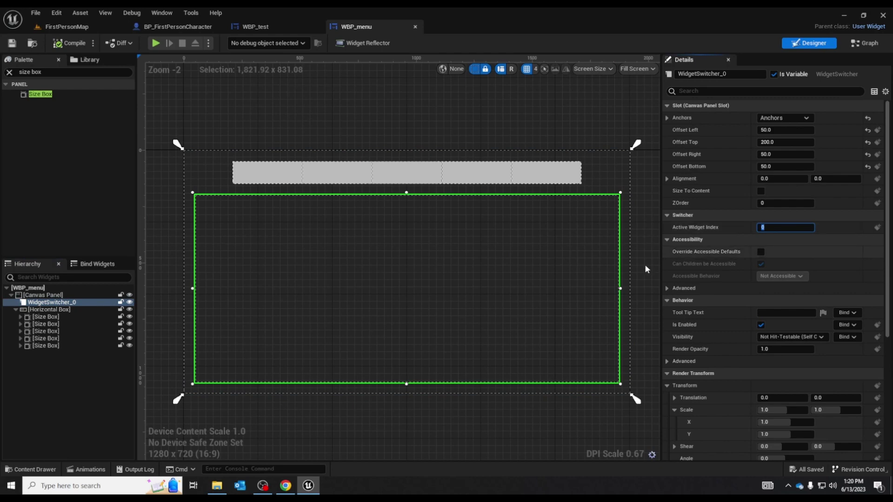
{"action": "left_click", "coordinate": [72, 303]}
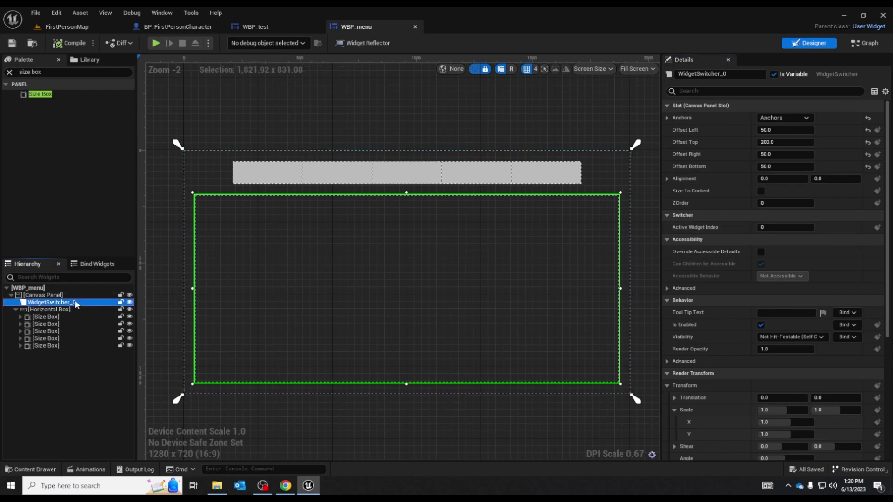
Add an Image inside the widget switcher and copy it to make five image pages.
{"action": "left_click", "coordinate": [12, 73]}
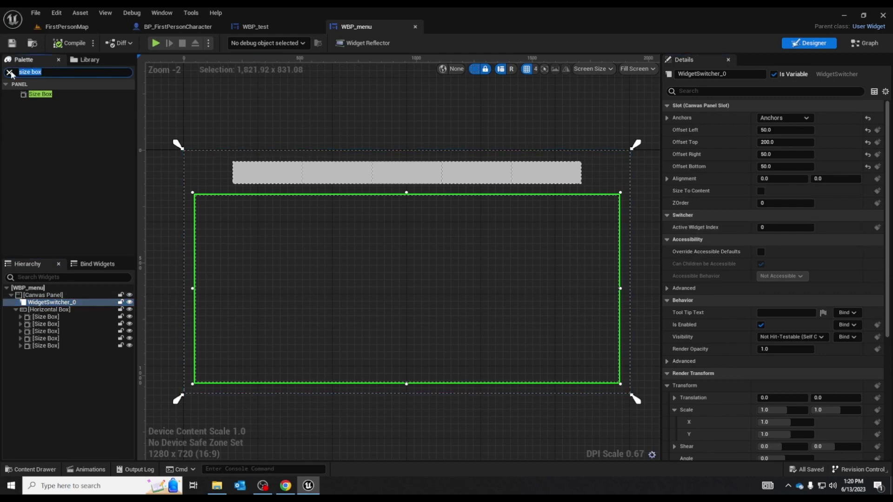
{"action": "type", "text": "images"}
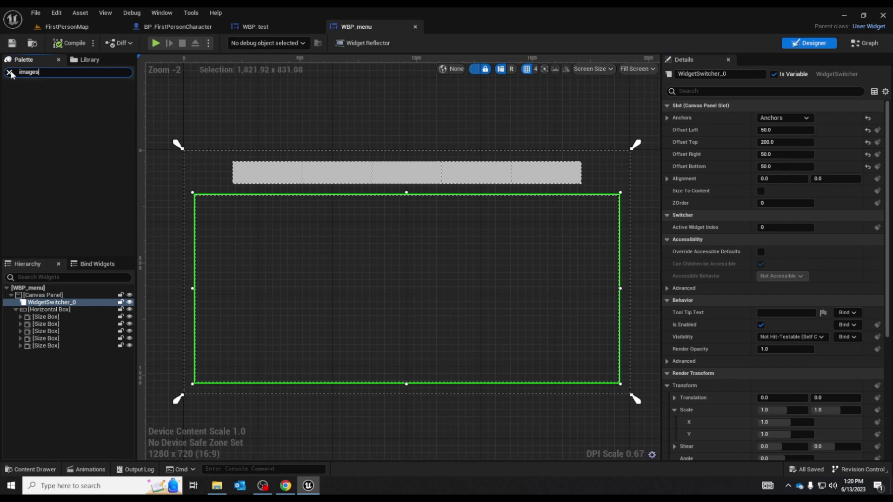
{"action": "key", "text": "BackSpace"}
{"action": "left_click_drag", "start_coordinate": [50, 91], "coordinate": [87, 307]}
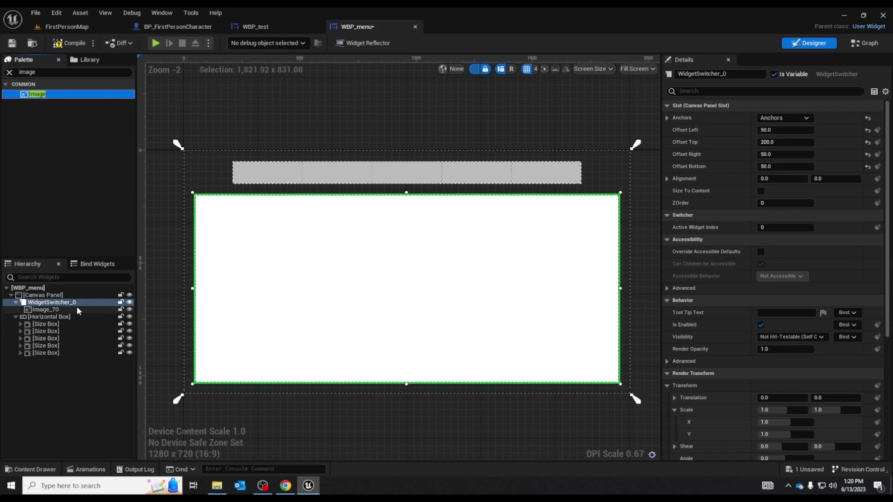
{"action": "left_click", "coordinate": [78, 309]}
{"action": "left_click", "coordinate": [77, 302]}
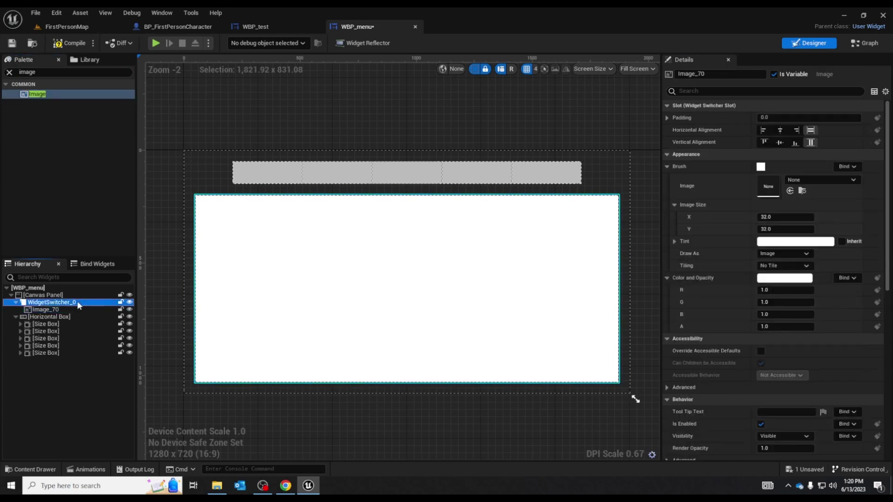
{"action": "key", "text": "ctrl+v"}
{"action": "key", "text": "ctrl+v"}
{"action": "key", "text": "ctrl+v"}
{"action": "key", "text": "ctrl+v"}
Tint Image_70 pink with the Color Picker and check Image_1's cyan tint.
{"action": "left_click", "coordinate": [82, 310]}
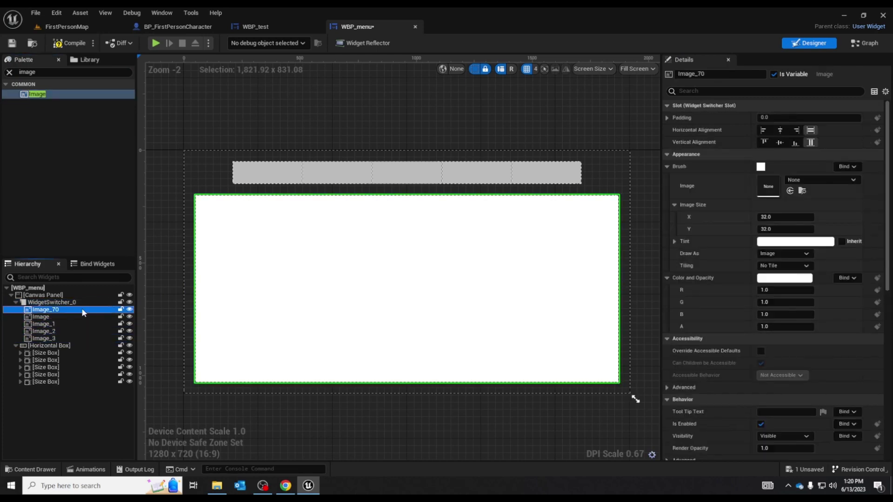
{"action": "left_click", "coordinate": [775, 245]}
{"action": "left_click", "coordinate": [668, 308]}
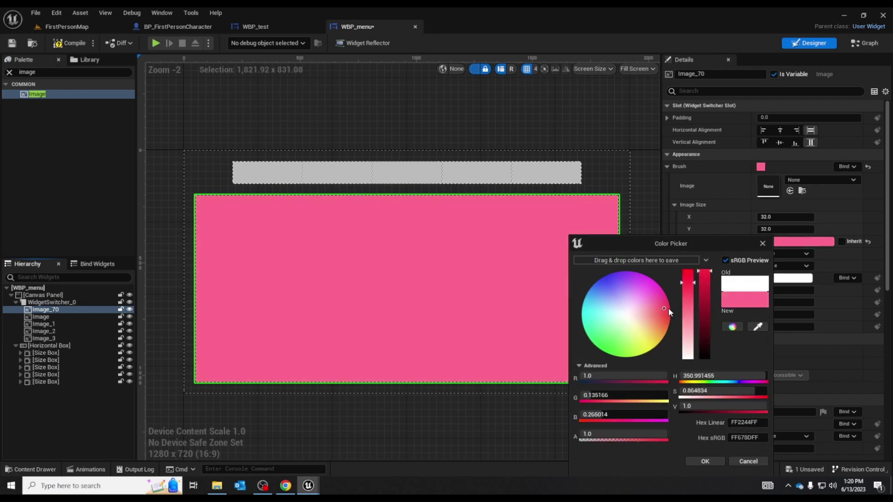
{"action": "left_click", "coordinate": [702, 462]}
{"action": "left_click", "coordinate": [72, 318]}
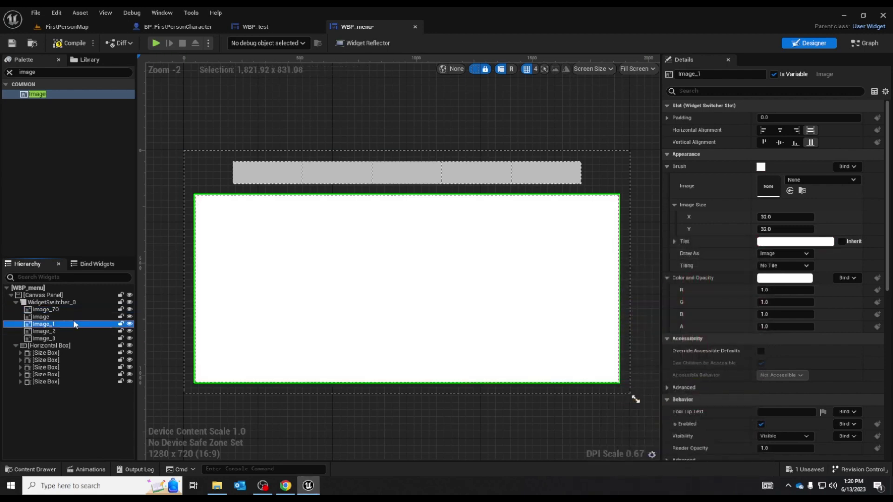
{"action": "left_click", "coordinate": [73, 324]}
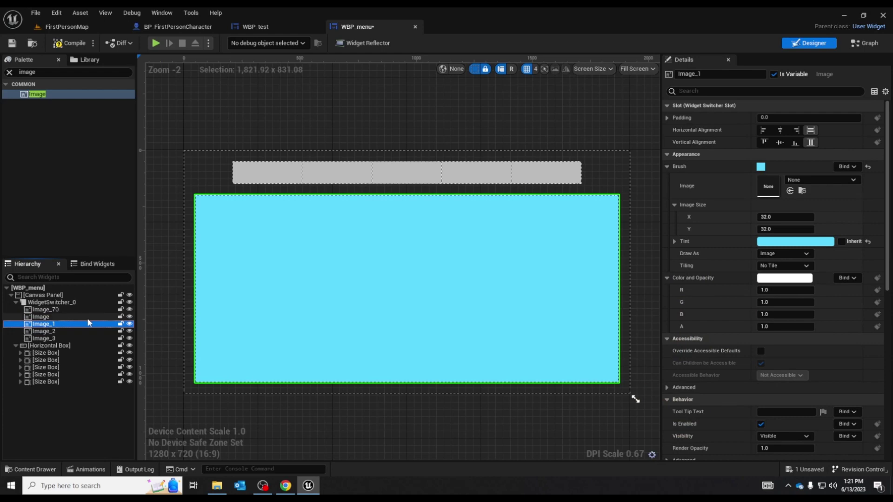
Set the widget switcher's Active Widget Index to 4.
{"action": "left_click", "coordinate": [78, 303]}
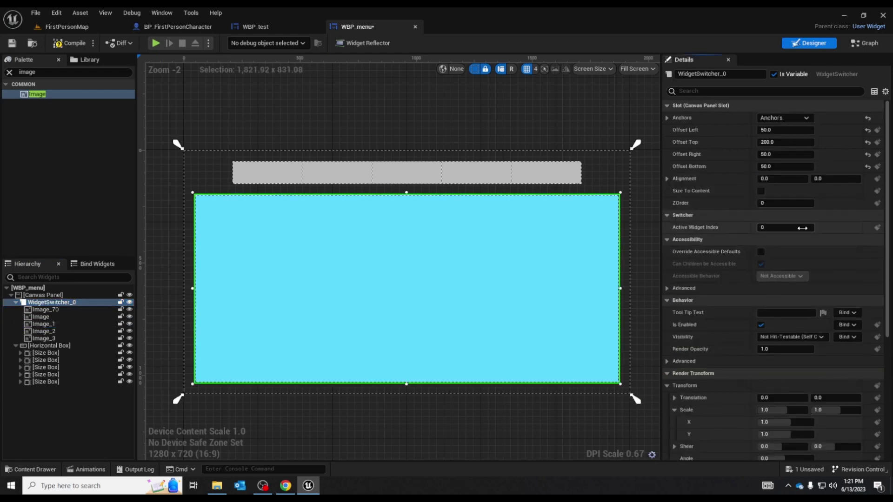
{"action": "left_click", "coordinate": [802, 228]}
{"action": "type", "text": "4"}
{"action": "key", "text": "Return"}
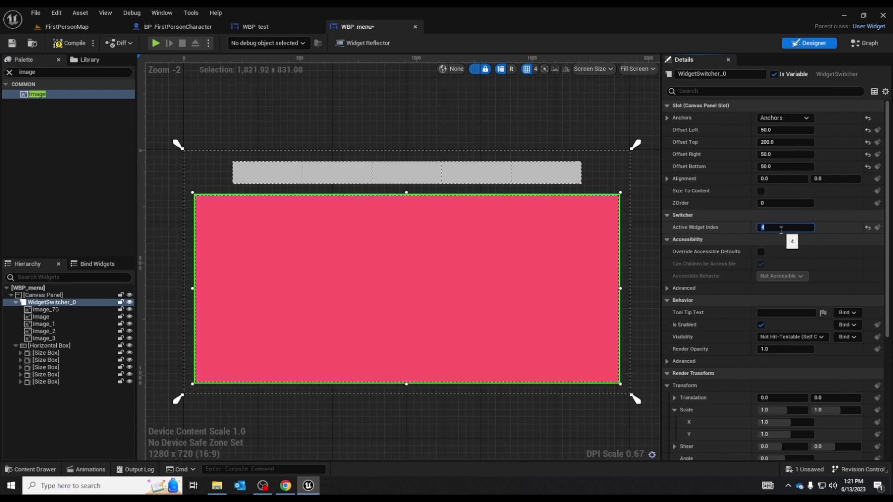
{"action": "type", "text": "1"}
Play FirstPersonMap to check the pink panel under the buttons, then stop.
{"action": "left_click", "coordinate": [67, 27]}
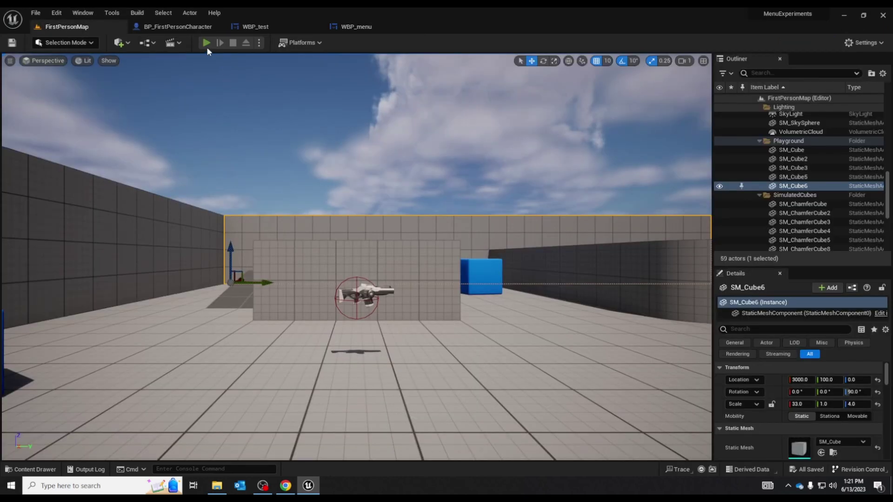
{"action": "left_click", "coordinate": [206, 44]}
{"action": "left_click", "coordinate": [281, 145]}
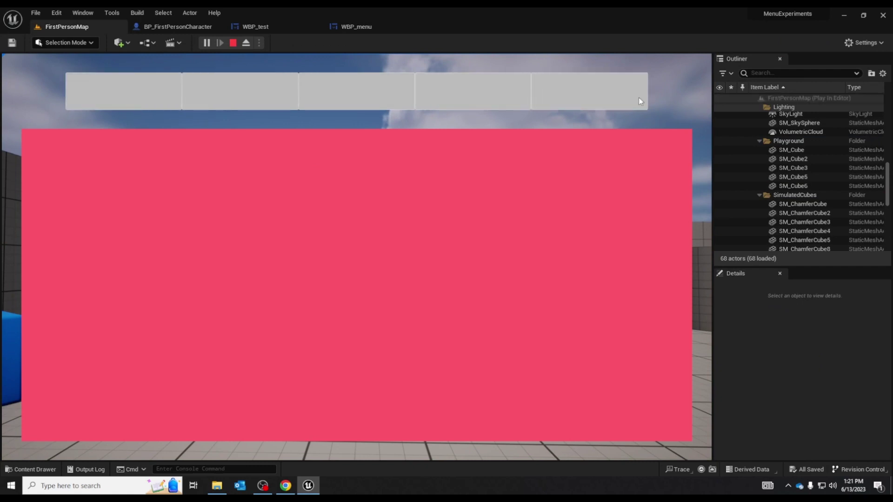
{"action": "left_click", "coordinate": [233, 43]}
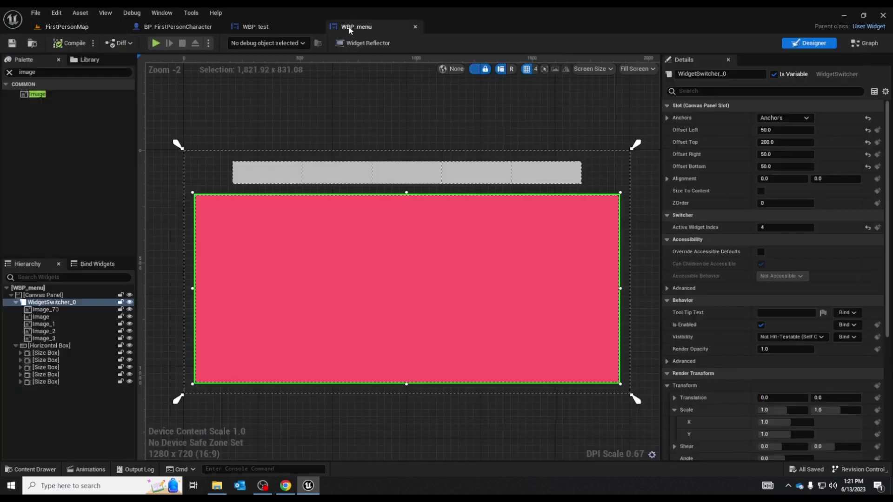
Add an On Clicked (Button) event and a WidgetSwitcher_0 getter to WBP_menu's graph.
{"action": "left_click", "coordinate": [879, 45]}
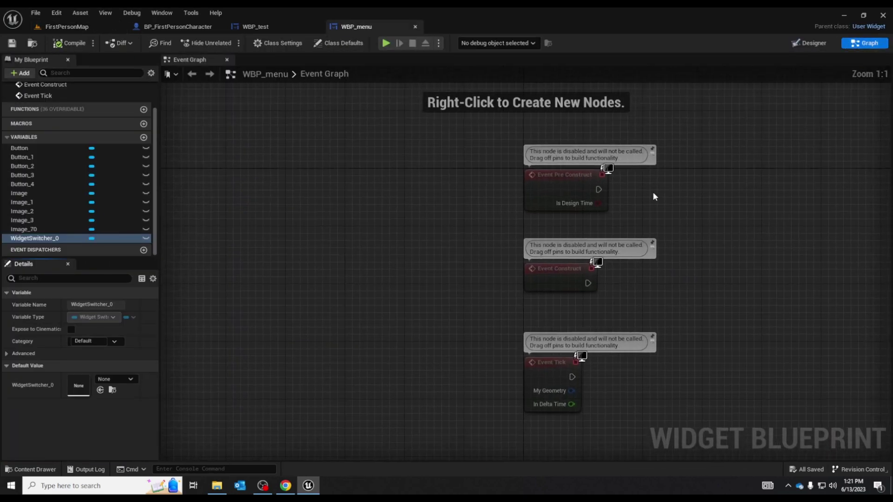
{"action": "left_click", "coordinate": [34, 148]}
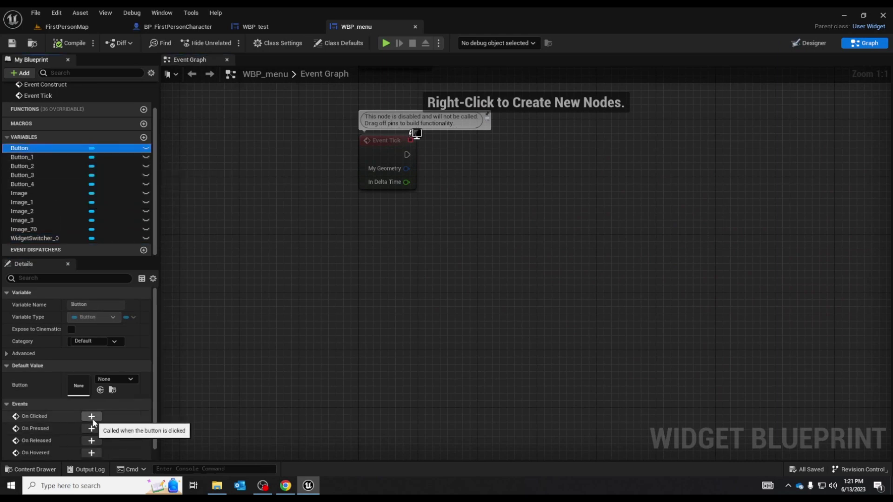
{"action": "left_click", "coordinate": [93, 421]}
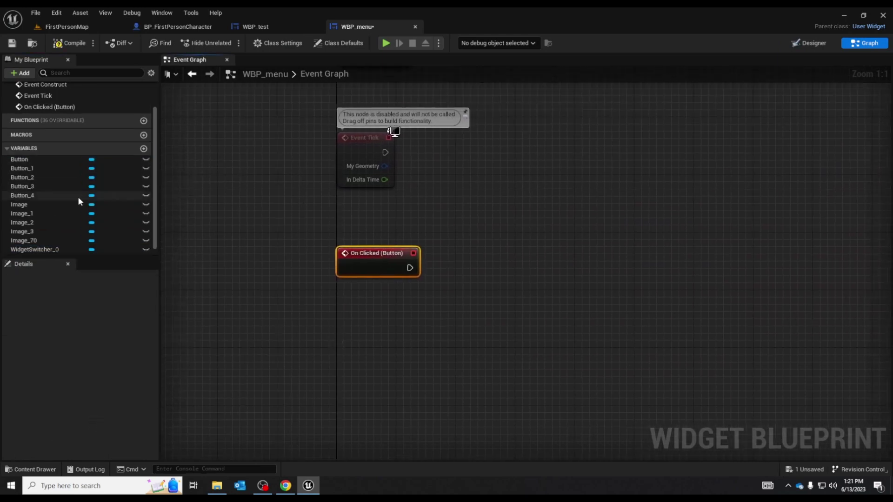
{"action": "scroll", "coordinate": [70, 241], "scroll_direction": "down", "scroll_amount": 1}
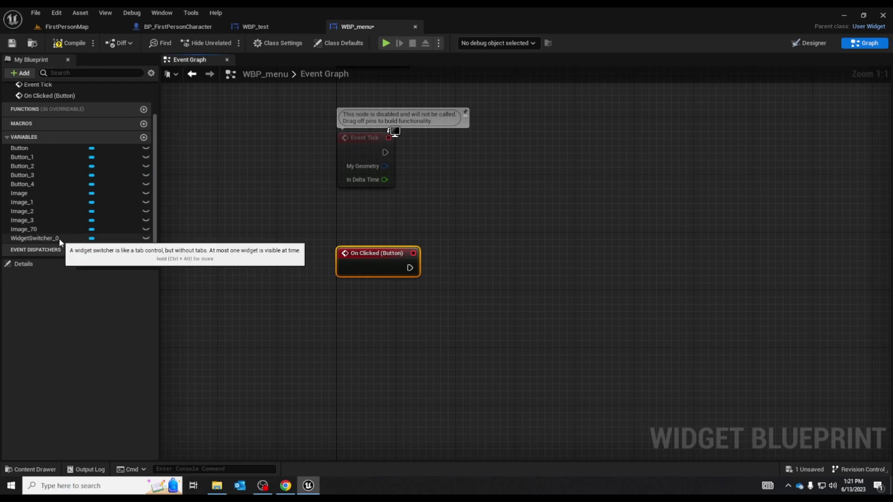
{"action": "left_click_drag", "start_coordinate": [60, 238], "coordinate": [356, 303]}
{"action": "left_click", "coordinate": [389, 315]}
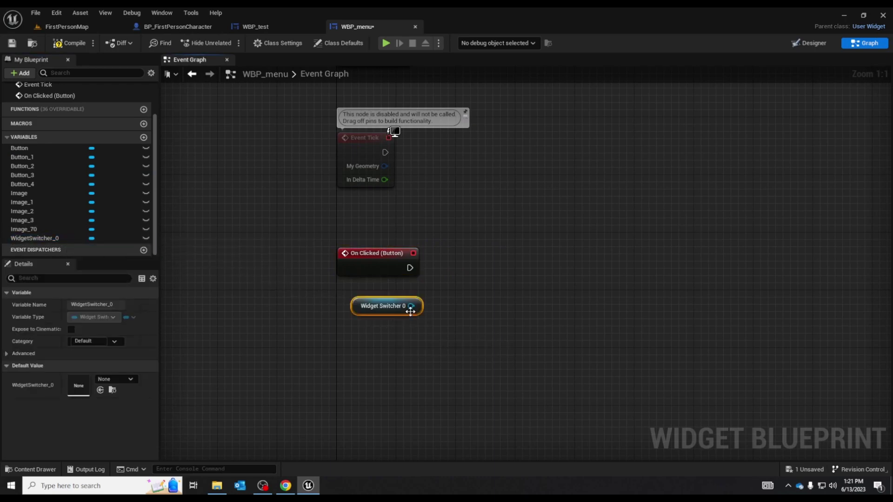
Add Set Active Widget Index on the switcher and wire On Clicked's exec into it.
{"action": "left_click_drag", "start_coordinate": [410, 306], "coordinate": [471, 262]}
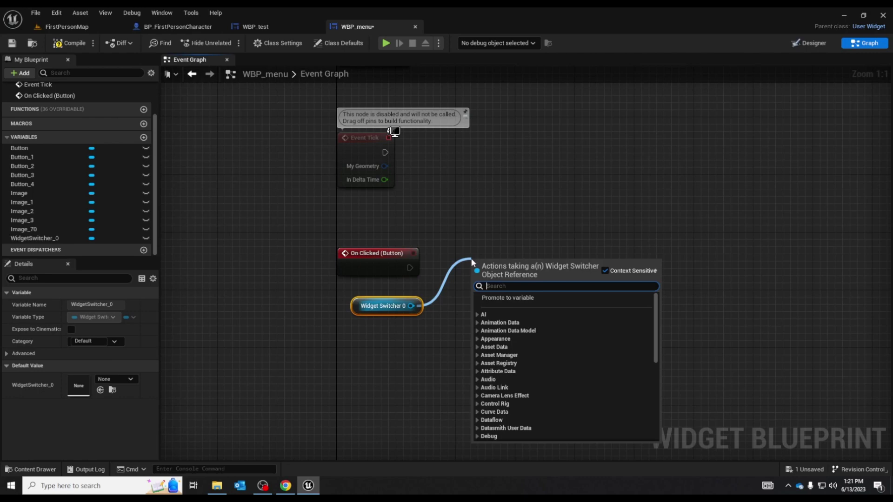
{"action": "type", "text": "set acti"}
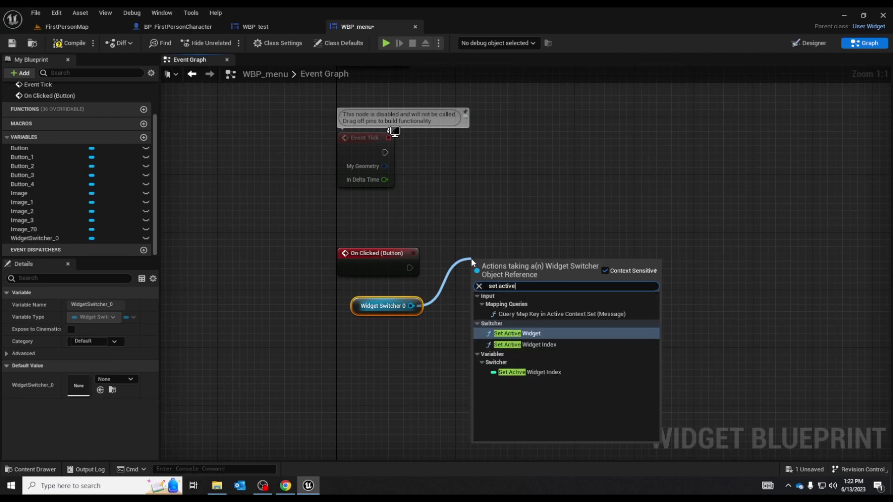
{"action": "type", "text": "ve"}
{"action": "left_click", "coordinate": [590, 344]}
{"action": "left_click_drag", "start_coordinate": [519, 264], "coordinate": [487, 264]}
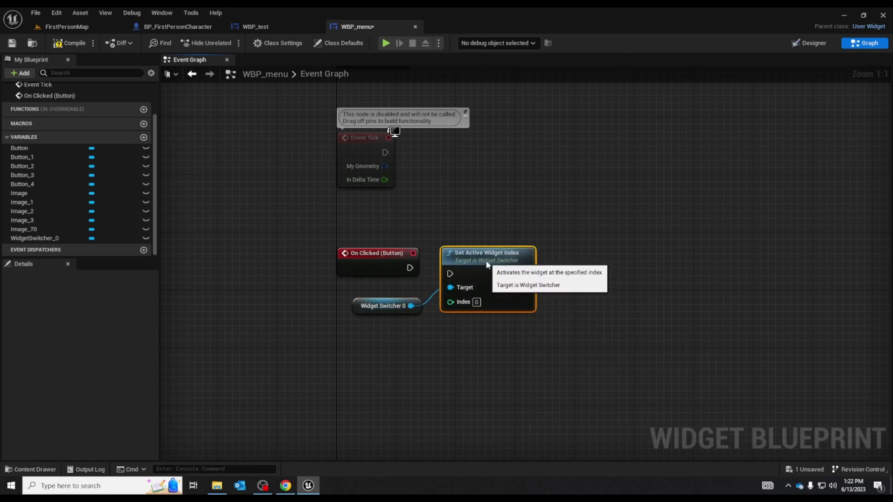
{"action": "left_click_drag", "start_coordinate": [409, 268], "coordinate": [417, 271]}
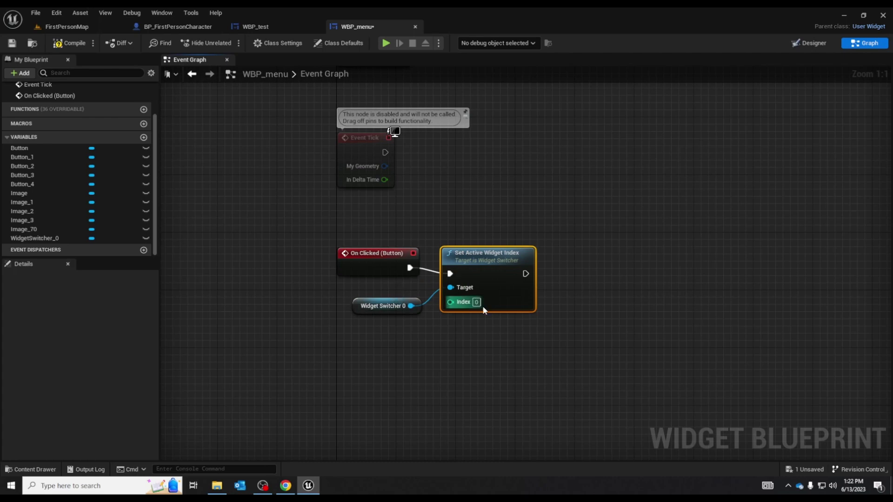
{"action": "right_click_drag", "start_coordinate": [509, 341], "coordinate": [505, 317]}
{"action": "left_click_drag", "start_coordinate": [510, 317], "coordinate": [383, 263]}
{"action": "left_click", "coordinate": [427, 305]}
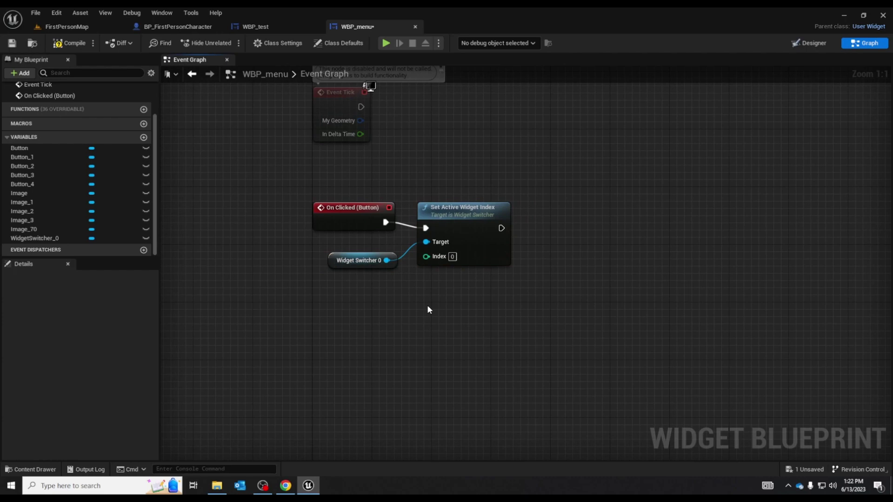
Add a Button_2 click event with pasted switcher and Set Active Widget Index nodes.
{"action": "right_click_drag", "start_coordinate": [428, 306], "coordinate": [436, 264]}
{"action": "left_click", "coordinate": [56, 166]}
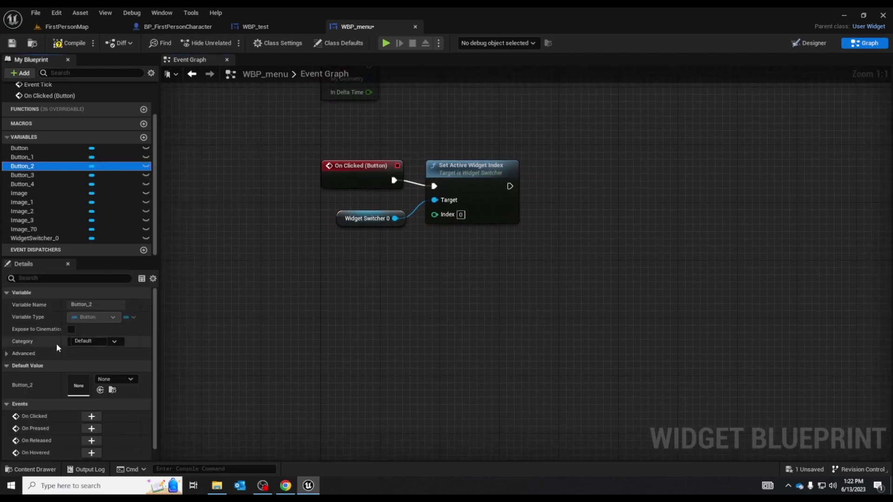
{"action": "left_click", "coordinate": [91, 416]}
{"action": "left_click_drag", "start_coordinate": [517, 259], "coordinate": [518, 187]}
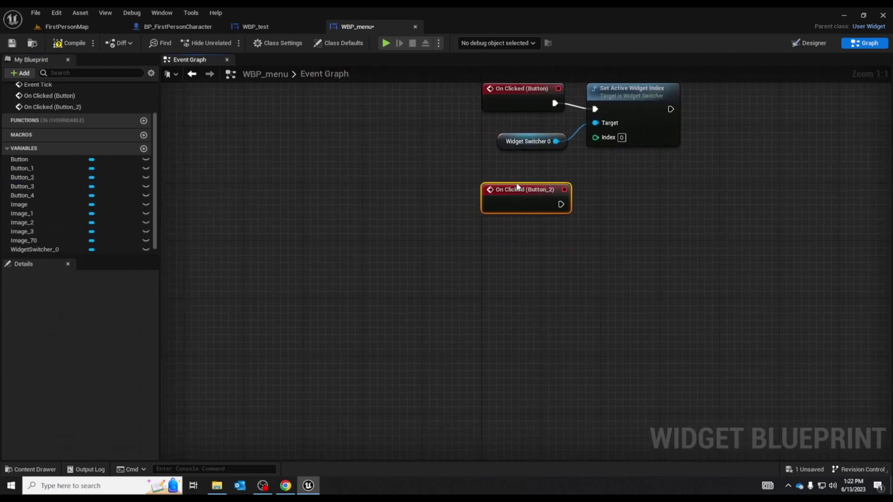
{"action": "key", "text": "ctrl+v"}
{"action": "left_click_drag", "start_coordinate": [688, 185], "coordinate": [637, 204]}
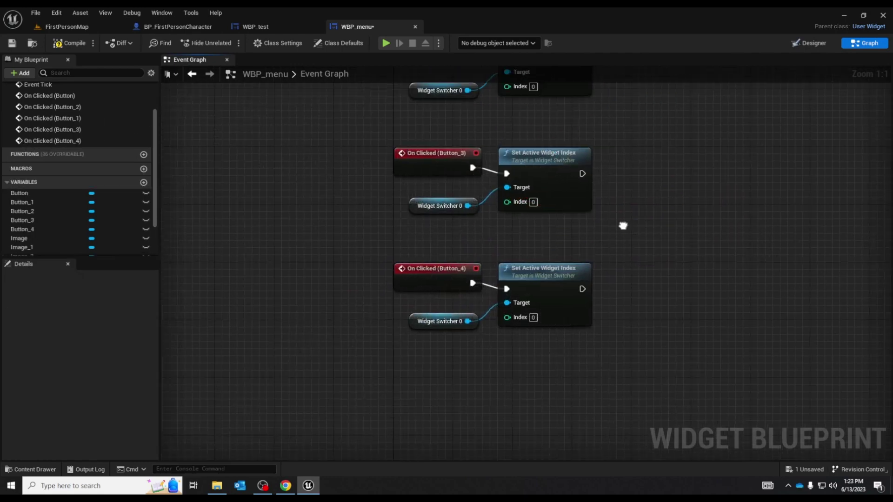
{"action": "right_click_drag", "start_coordinate": [624, 226], "coordinate": [600, 372]}
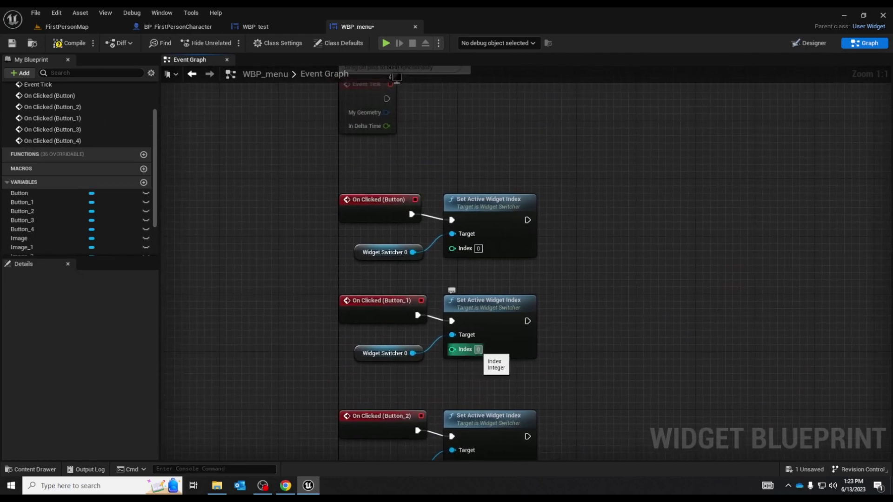
Set the other buttons' Set Active Widget Index values to 1 through 4, then save WBP_menu.
{"action": "left_click", "coordinate": [478, 350]}
{"action": "type", "text": "1"}
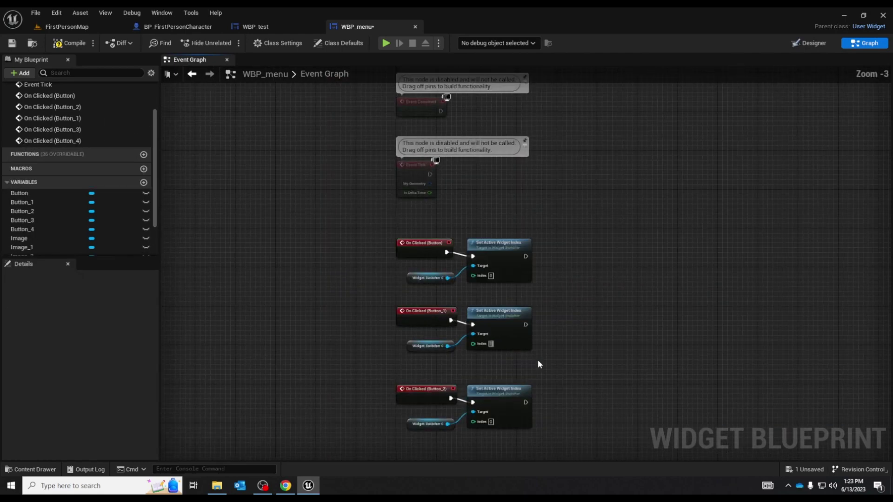
{"action": "right_click_drag", "start_coordinate": [538, 363], "coordinate": [529, 243]}
{"action": "left_click", "coordinate": [451, 316]}
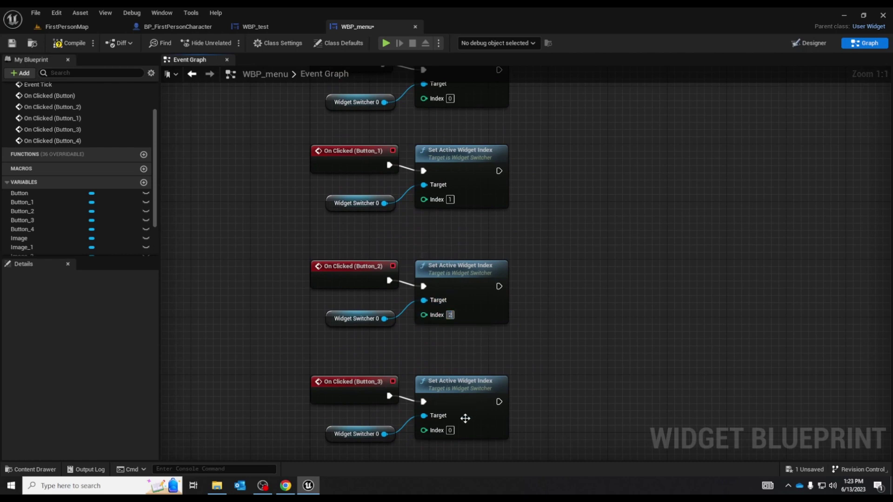
{"action": "type", "text": "22"}
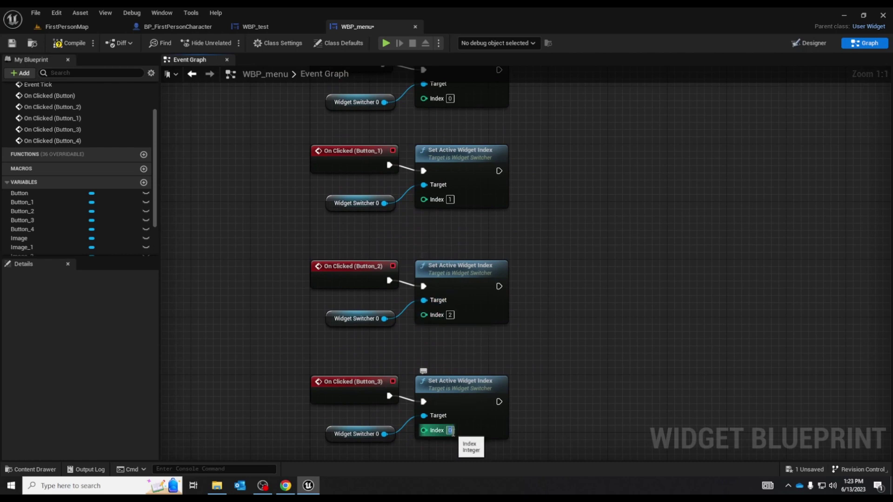
{"action": "type", "text": "3"}
{"action": "scroll", "coordinate": [491, 405], "scroll_direction": "down", "scroll_amount": 2}
{"action": "scroll", "coordinate": [534, 285], "scroll_direction": "up", "scroll_amount": 2}
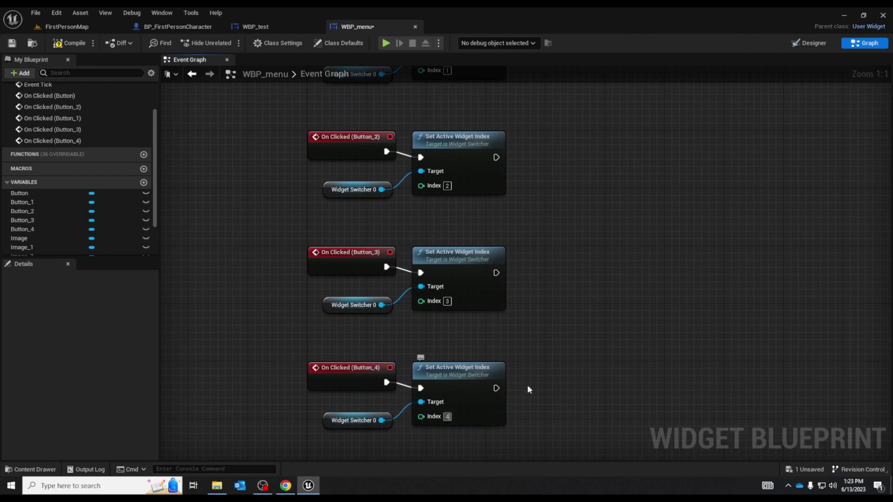
{"action": "type", "text": "4"}
{"action": "right_click_drag", "start_coordinate": [537, 376], "coordinate": [566, 364]}
{"action": "key", "text": "ctrl+s"}
{"action": "scroll", "coordinate": [615, 263], "scroll_direction": "down", "scroll_amount": 5}
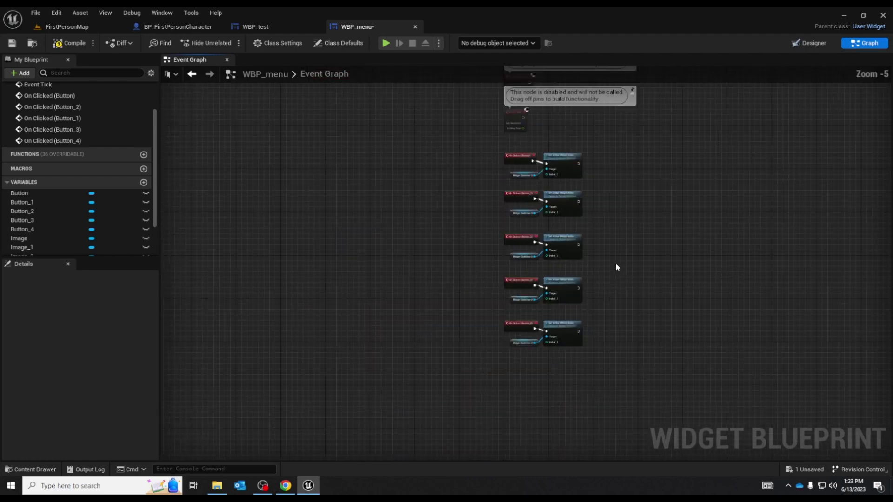
{"action": "right_click_drag", "start_coordinate": [615, 263], "coordinate": [539, 327]}
{"action": "scroll", "coordinate": [540, 327], "scroll_direction": "up", "scroll_amount": 2}
Play-test the menu buttons in FirstPersonMap, then stop and go back to WBP_menu's graph.
{"action": "left_click", "coordinate": [68, 27]}
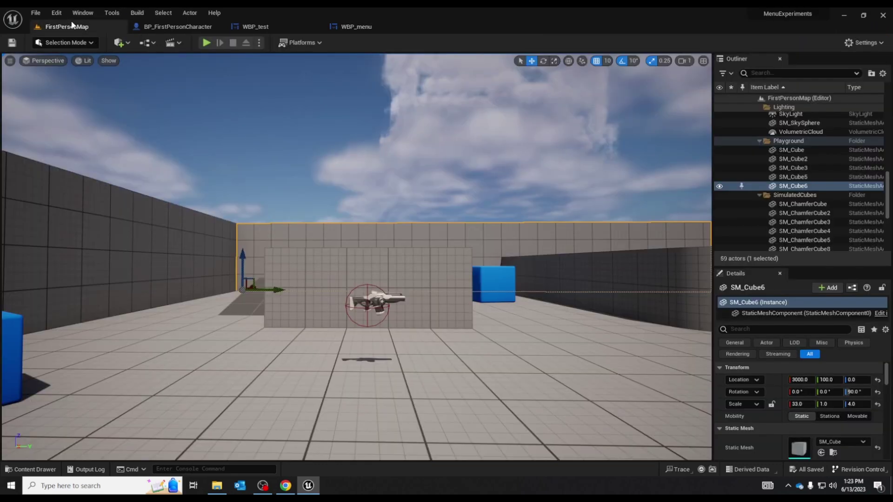
{"action": "left_click", "coordinate": [497, 203]}
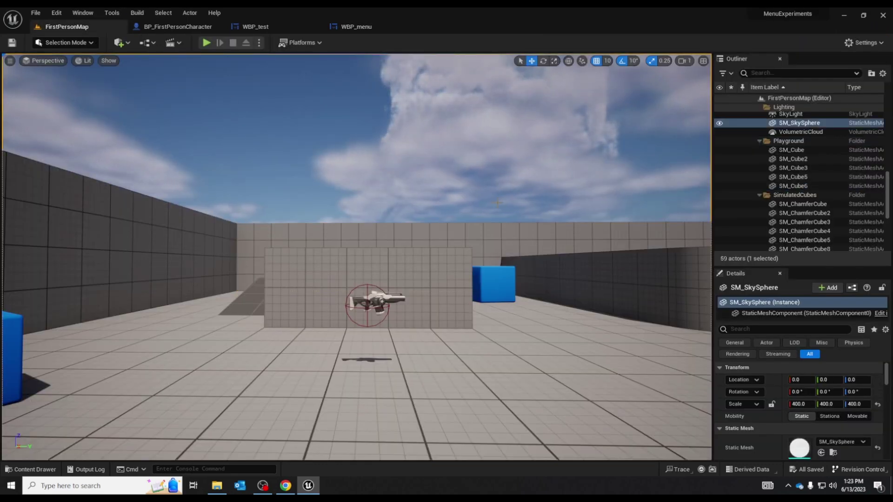
{"action": "key", "text": "f"}
{"action": "left_click", "coordinate": [206, 42]}
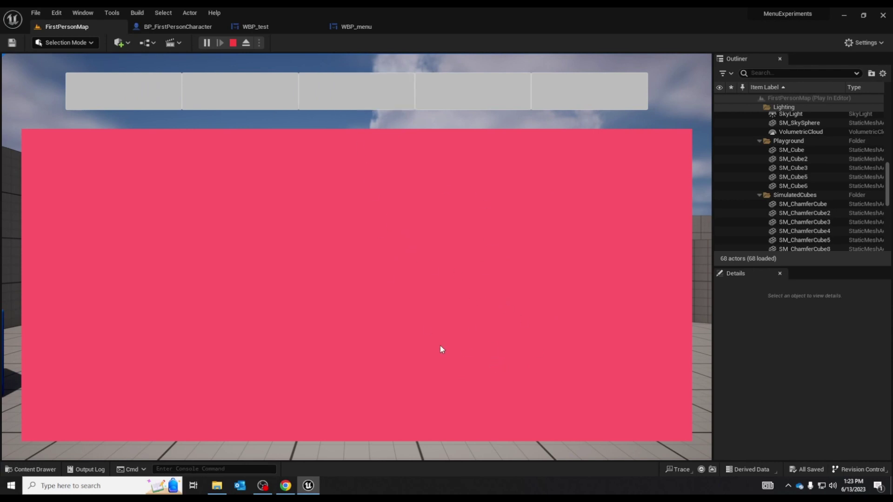
{"action": "left_click", "coordinate": [232, 43]}
{"action": "left_click", "coordinate": [342, 28]}
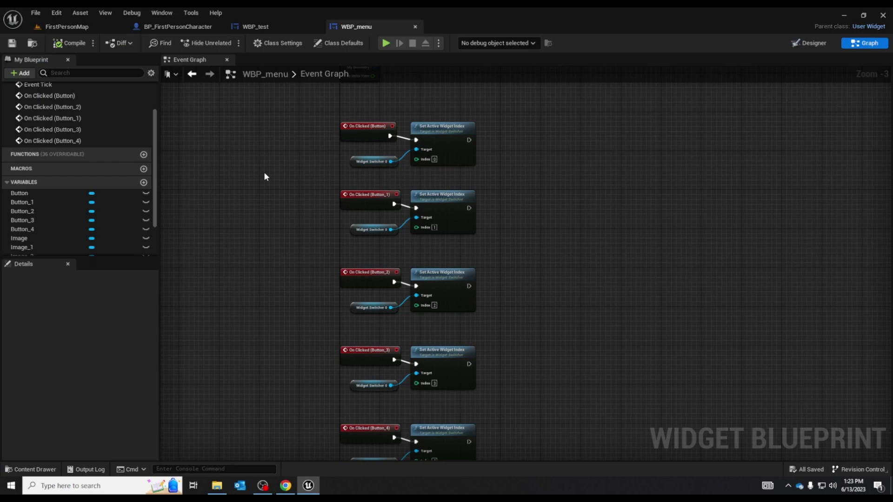
In WBP_test's Hierarchy, inspect purple_1, its second Border and the Size Box around it.
{"action": "left_click", "coordinate": [280, 26]}
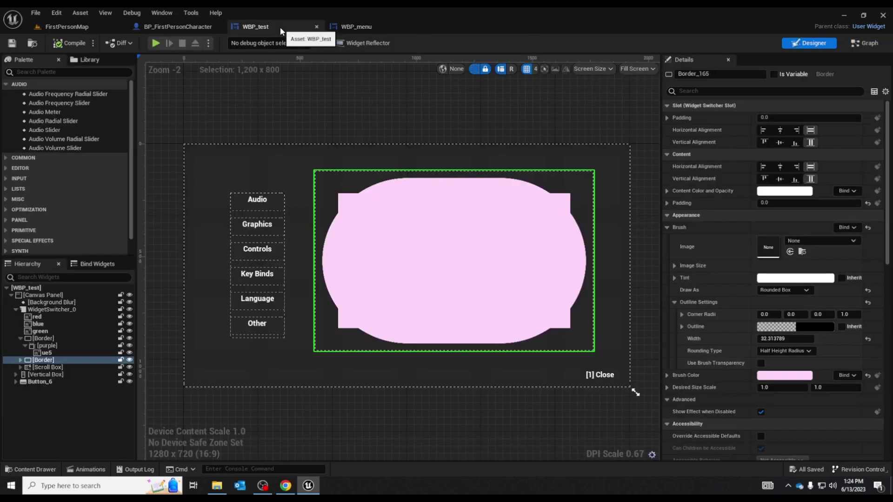
{"action": "left_click", "coordinate": [21, 360]}
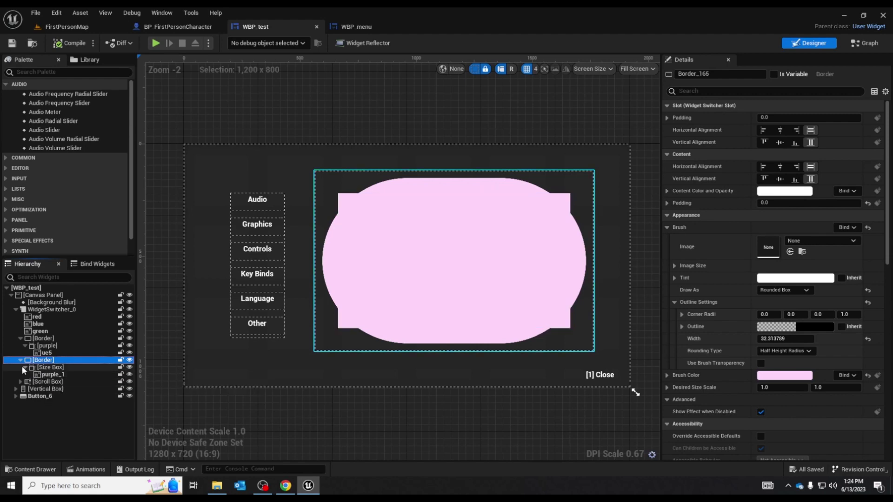
{"action": "left_click", "coordinate": [24, 367]}
{"action": "left_click", "coordinate": [25, 367]}
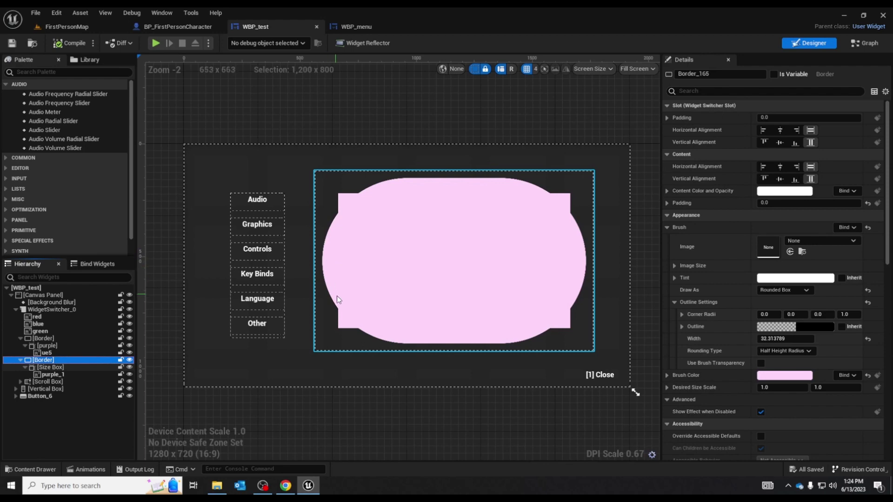
{"action": "left_click", "coordinate": [66, 373]}
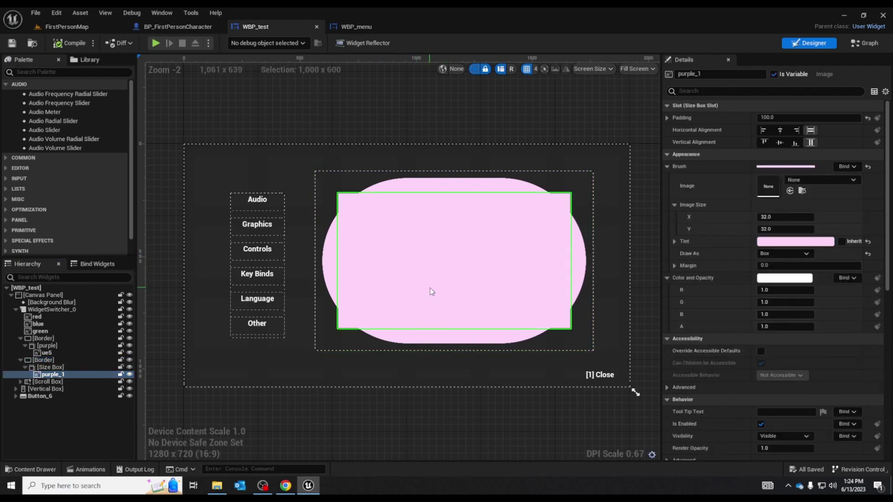
{"action": "left_click", "coordinate": [68, 361]}
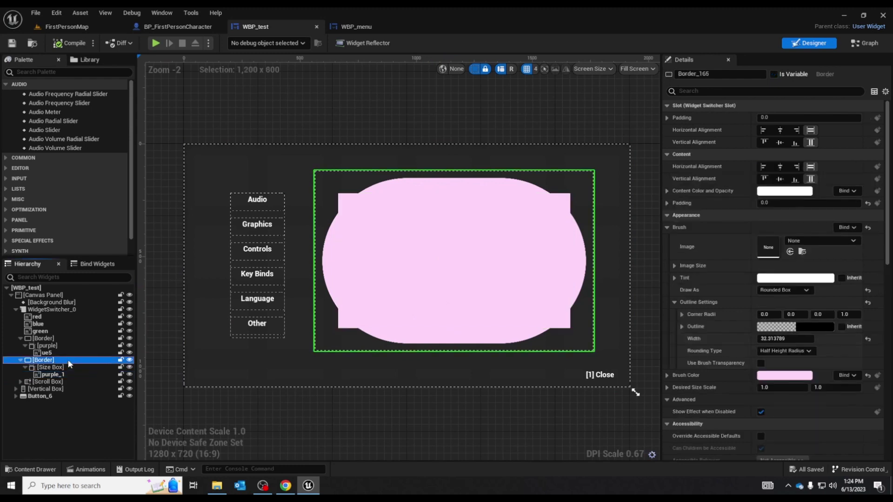
{"action": "left_click", "coordinate": [67, 373]}
{"action": "left_click", "coordinate": [68, 367]}
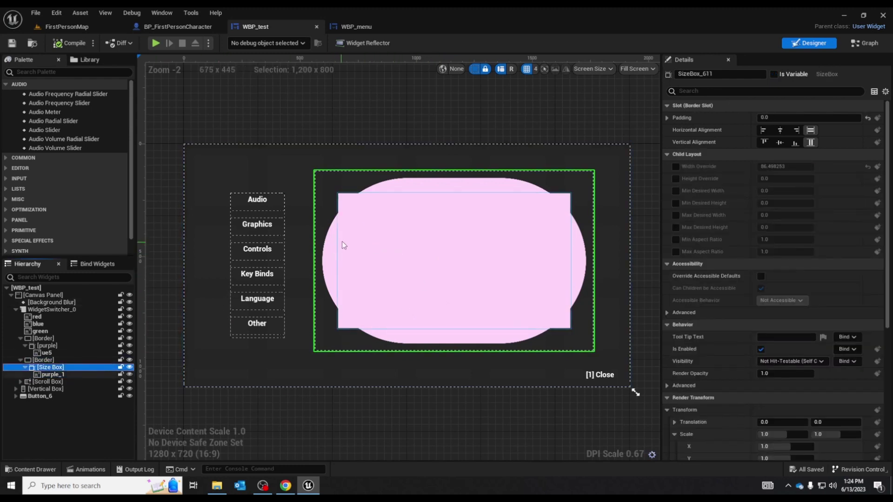
{"action": "left_click", "coordinate": [170, 213]}
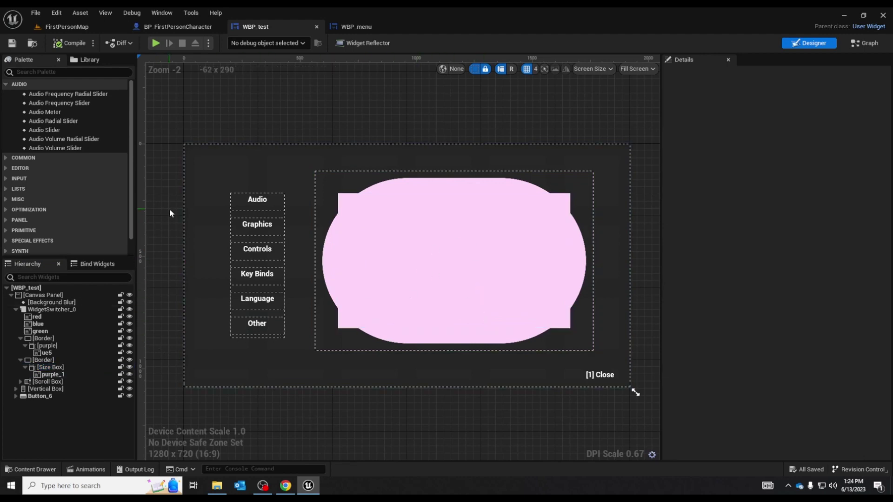